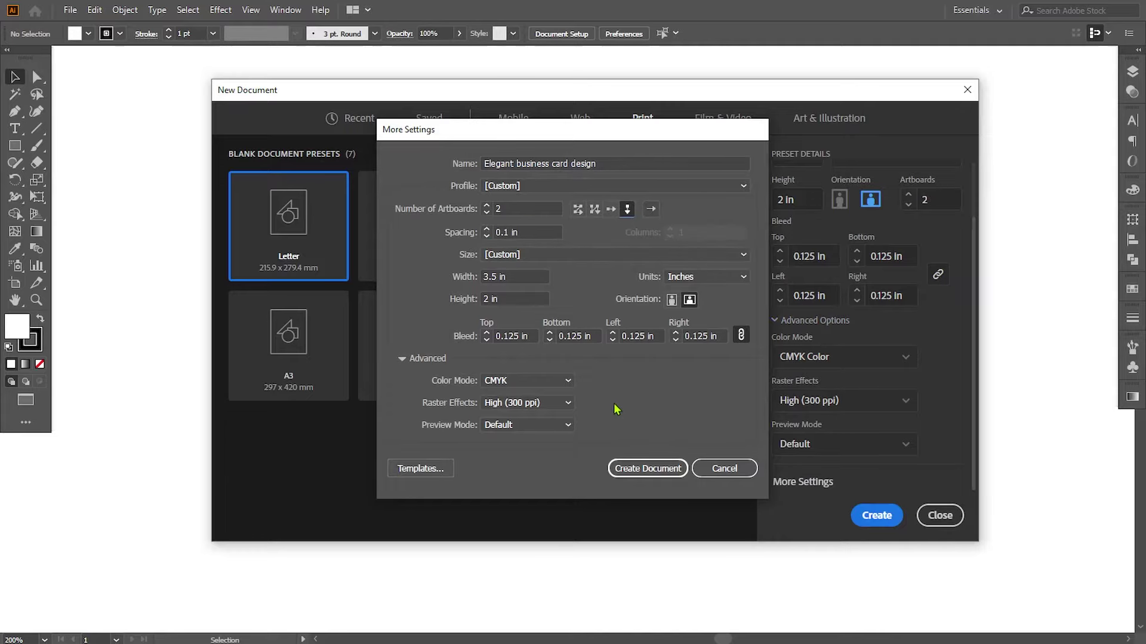
- Create the two-artboard 3.5 × 2 in document and paste the prepared logo, contact details and colour swatches beside the artboards
click(666, 472)
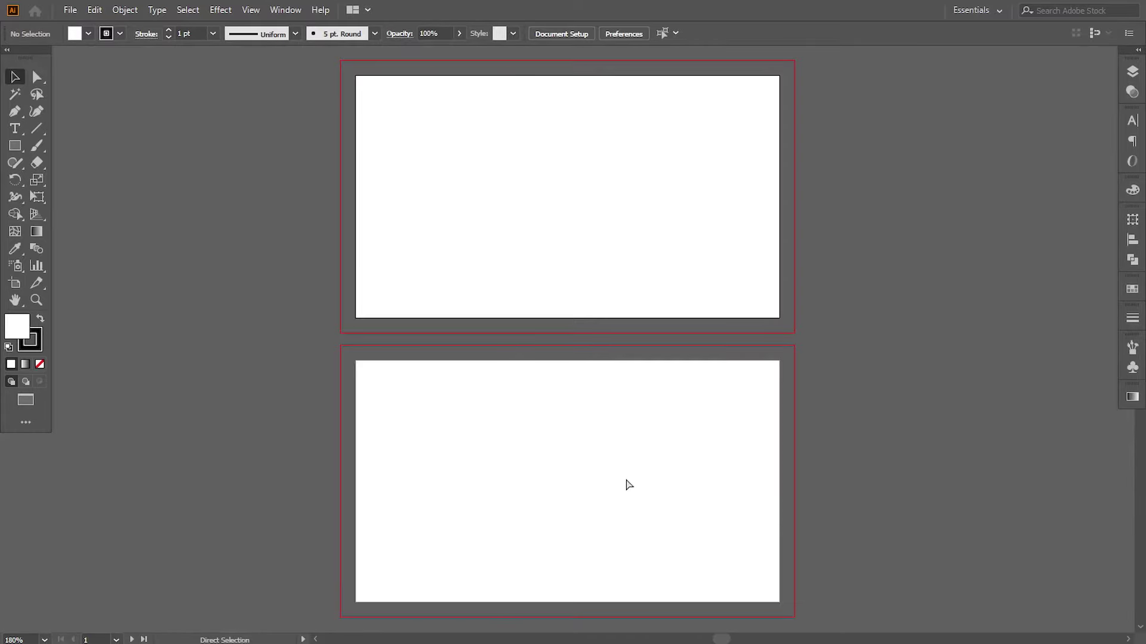
key(ctrl+v)
drag(508, 376, 114, 212)
scroll(654, 421, up, 3)
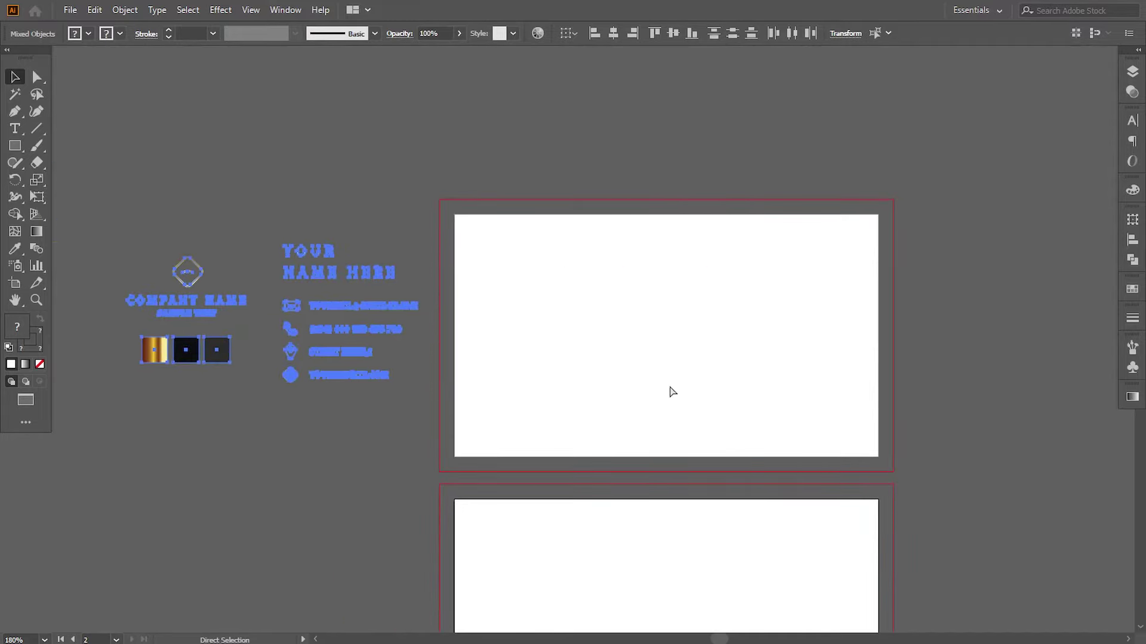
scroll(706, 394, up, 1)
drag(706, 394, 289, 328)
scroll(356, 358, up, 2)
drag(356, 358, 471, 328)
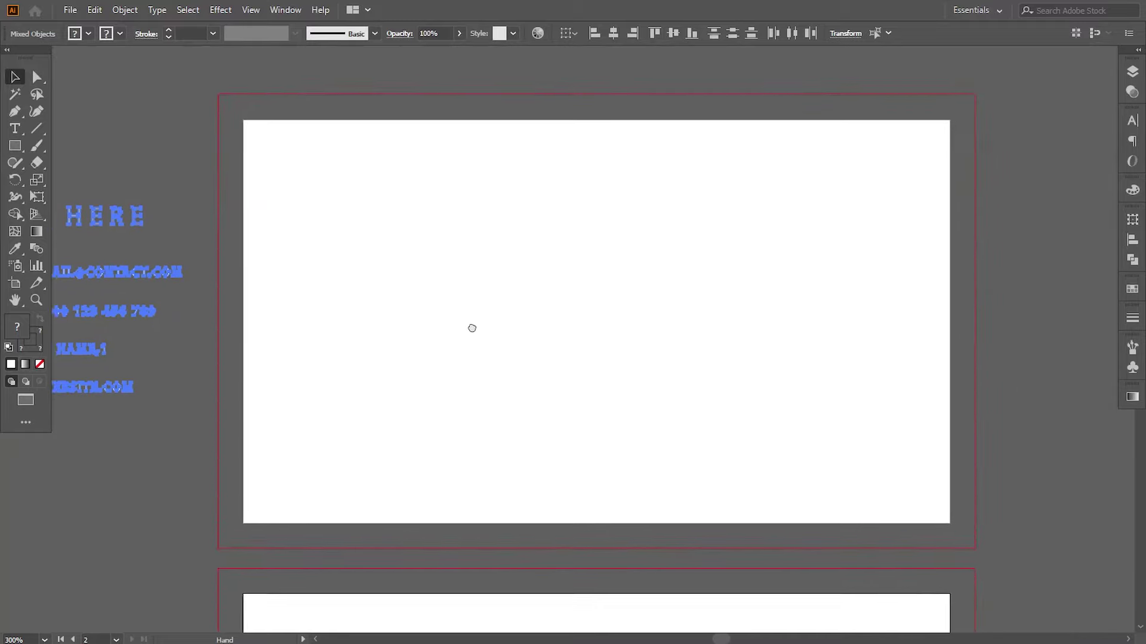
click(154, 517)
- Draw a 3.75 × 2.25 in background rectangle covering the first artboard out to its bleed edges
click(15, 146)
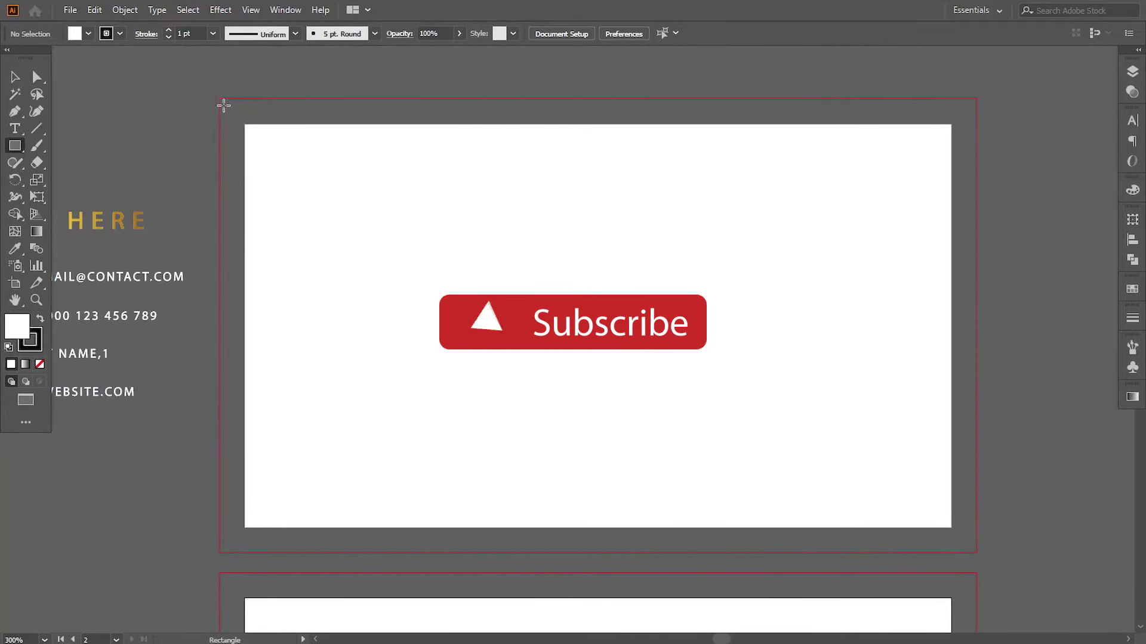
drag(219, 97, 979, 546)
drag(371, 406, 402, 404)
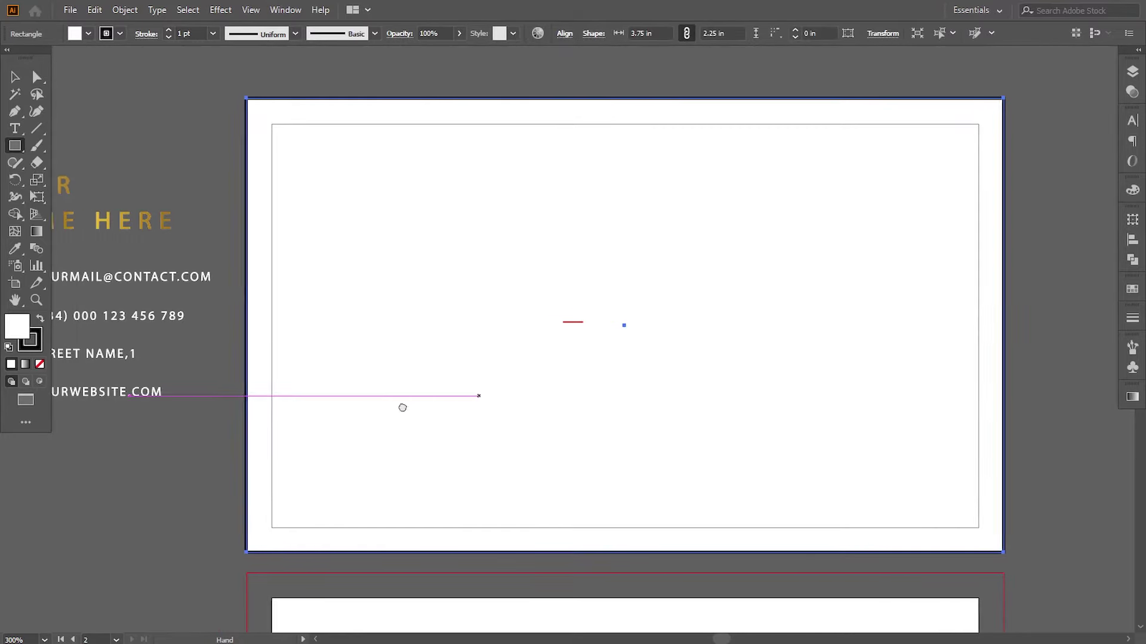
- Fill the background rectangle with the near-black swatch's colour, sampled with the Eyedropper, and deselect it
click(15, 248)
scroll(239, 334, left, 6)
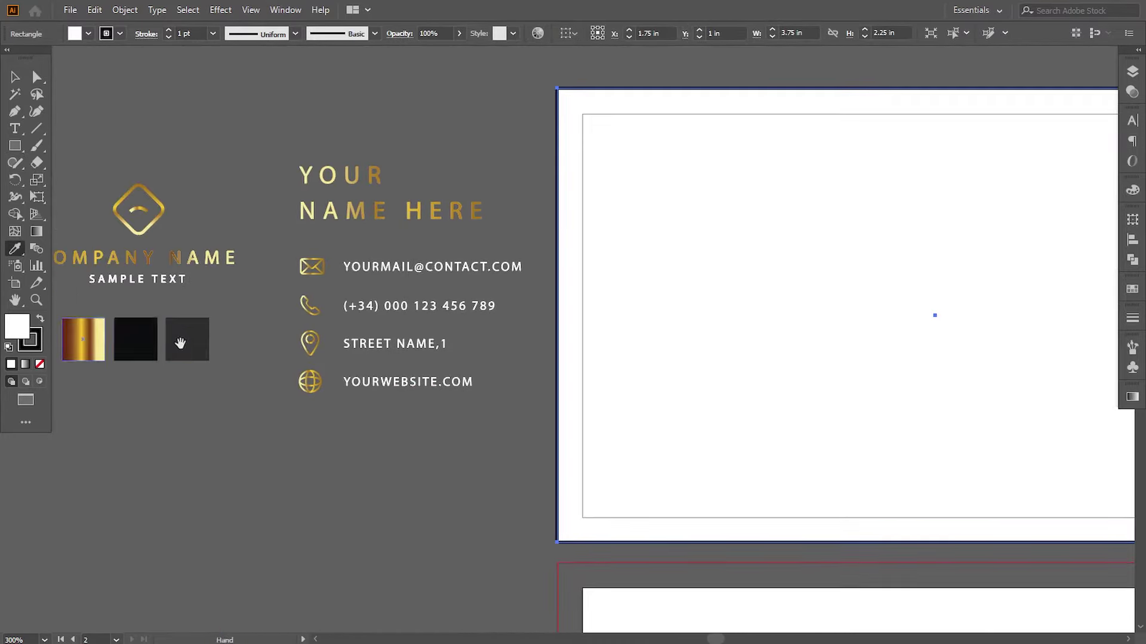
click(137, 334)
key(v)
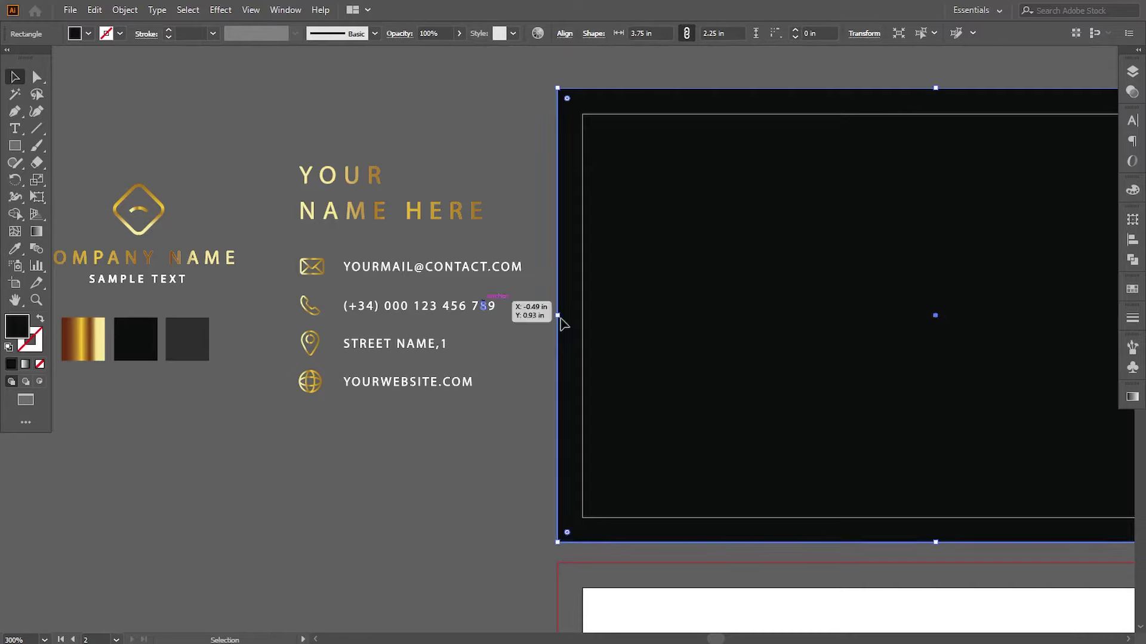
scroll(274, 337, right, 6)
click(985, 427)
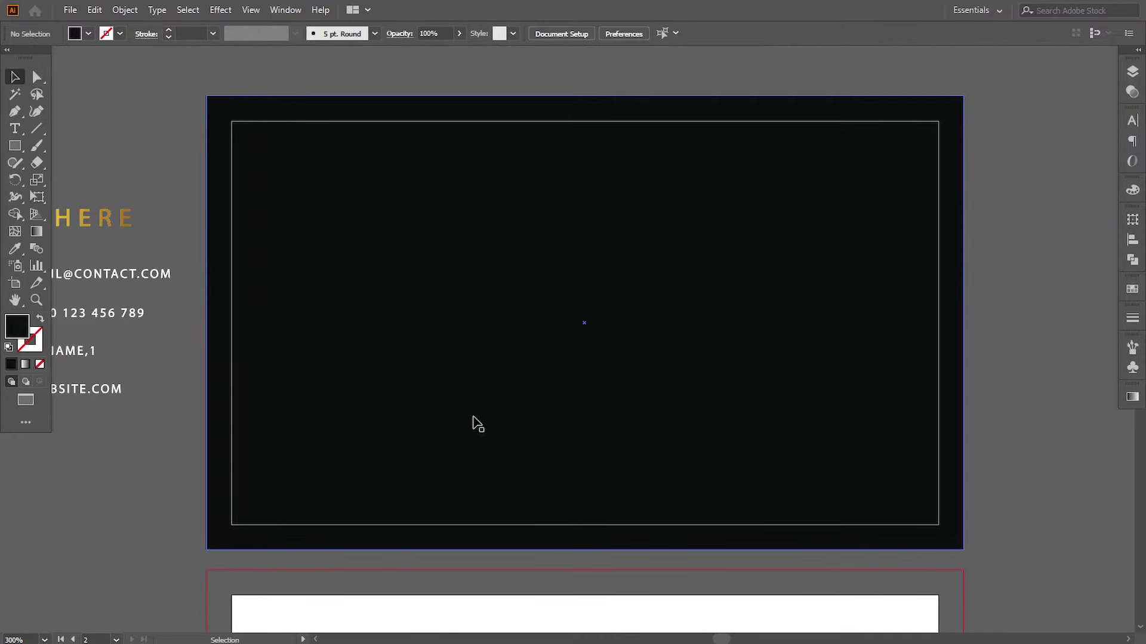
- Duplicate the black background in place in front and shorten the copy to the card's lower half, 1.125 in high
click(480, 423)
click(94, 10)
click(90, 79)
click(93, 10)
click(94, 111)
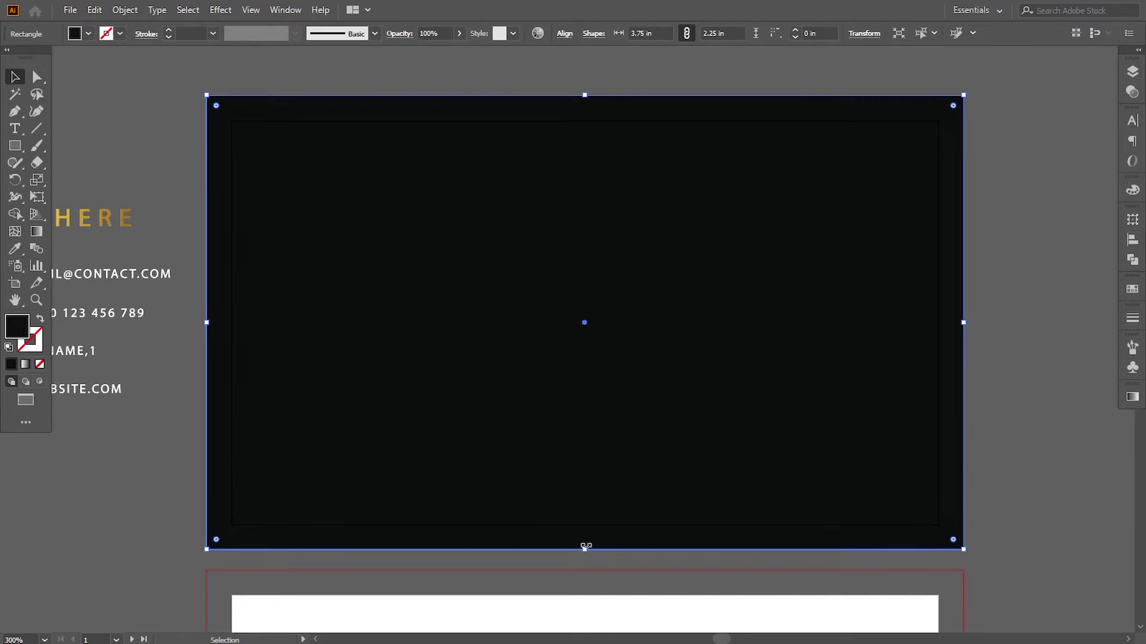
drag(584, 99, 591, 225)
key(ctrl+z)
drag(584, 95, 586, 322)
- Recolour the lower-half rectangle with the dark grey swatch, sampled with the Eyedropper, and deselect it
scroll(517, 364, left, 3)
key(i)
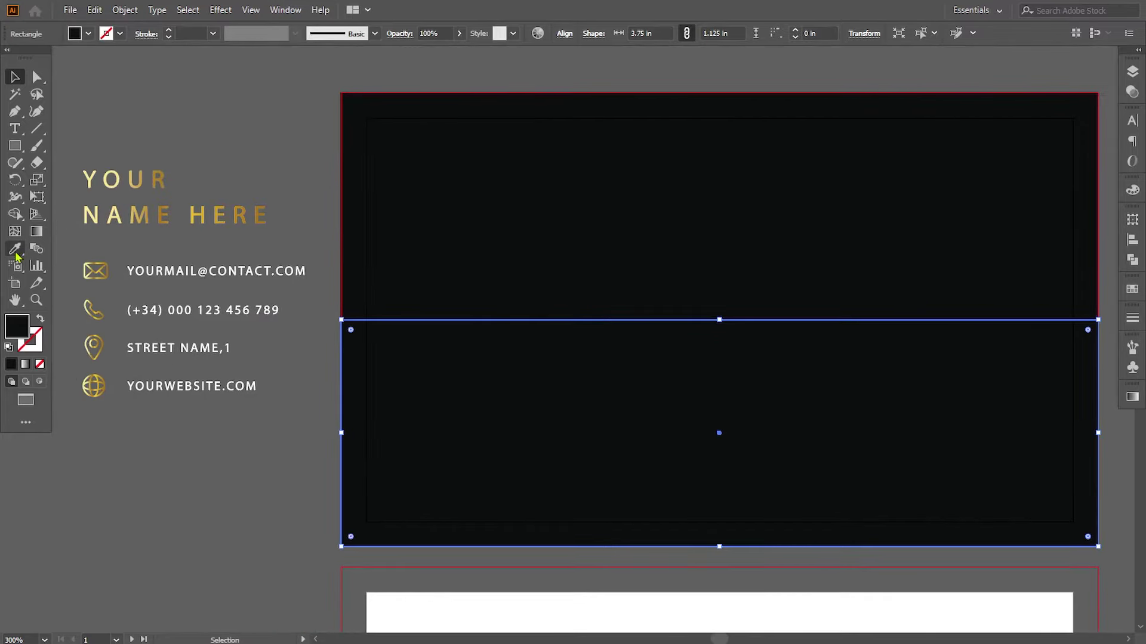
scroll(274, 310, left, 3)
click(153, 364)
scroll(348, 373, right, 5)
scroll(348, 373, down, 1)
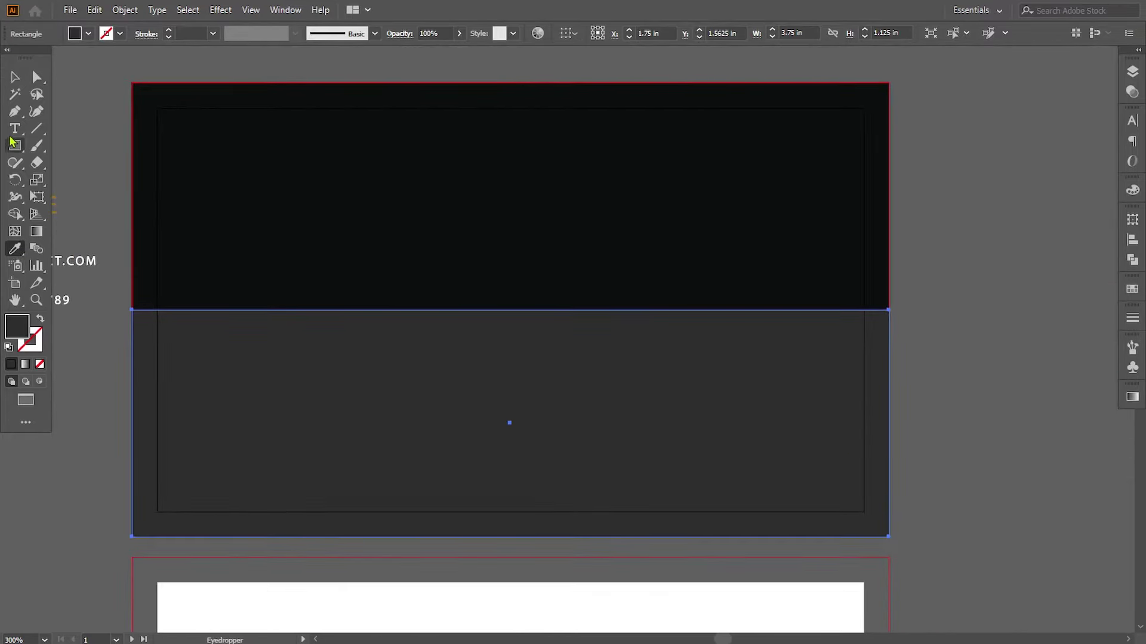
key(v)
key(ctrl+shift+a)
- Draw a full-width strip about 3.75 × 0.16 in across the boundary between the black and grey halves
drag(490, 357, 523, 351)
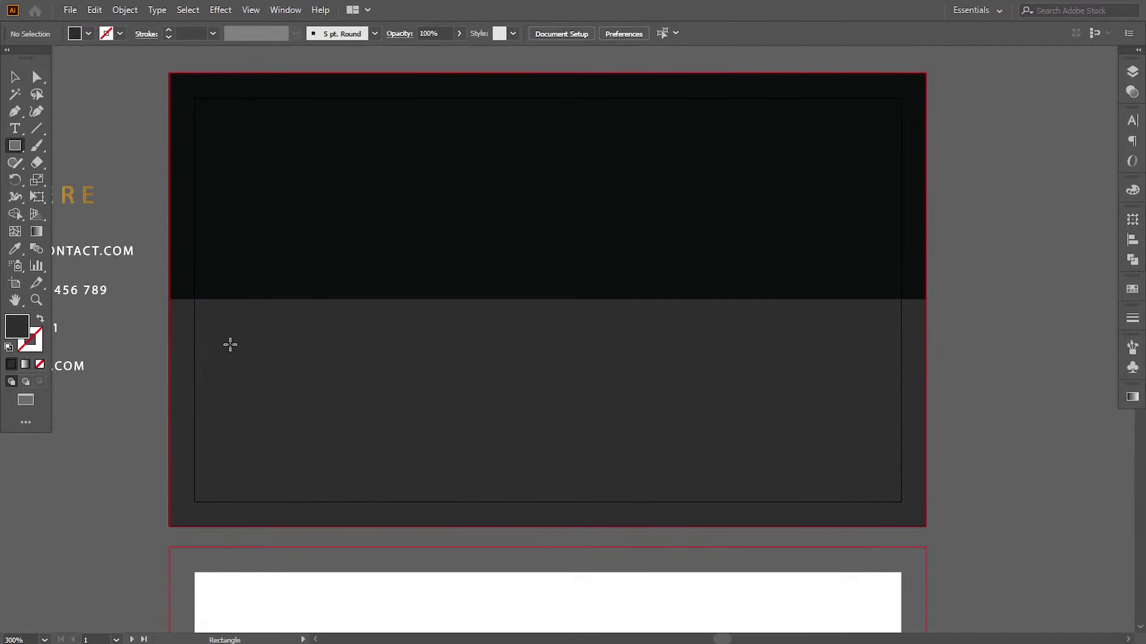
drag(171, 286, 925, 316)
scroll(440, 350, left, 3)
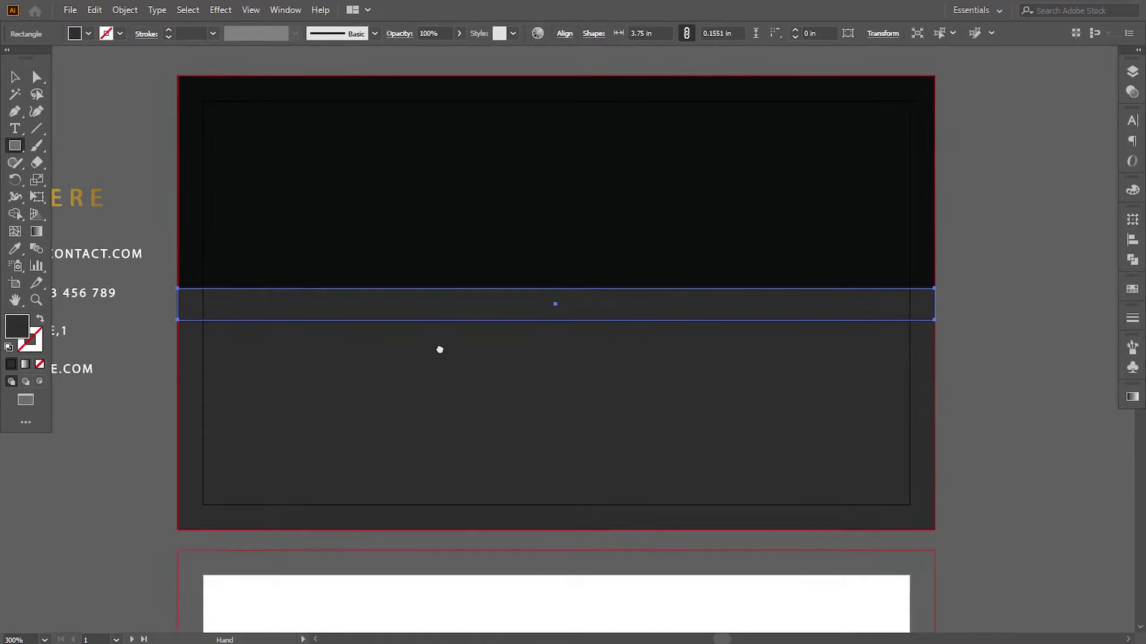
- Fill the middle strip with the gold gradient sampled from the swatch beside the artboard
click(15, 249)
scroll(281, 257, left, 3)
scroll(281, 256, left, 2)
click(78, 334)
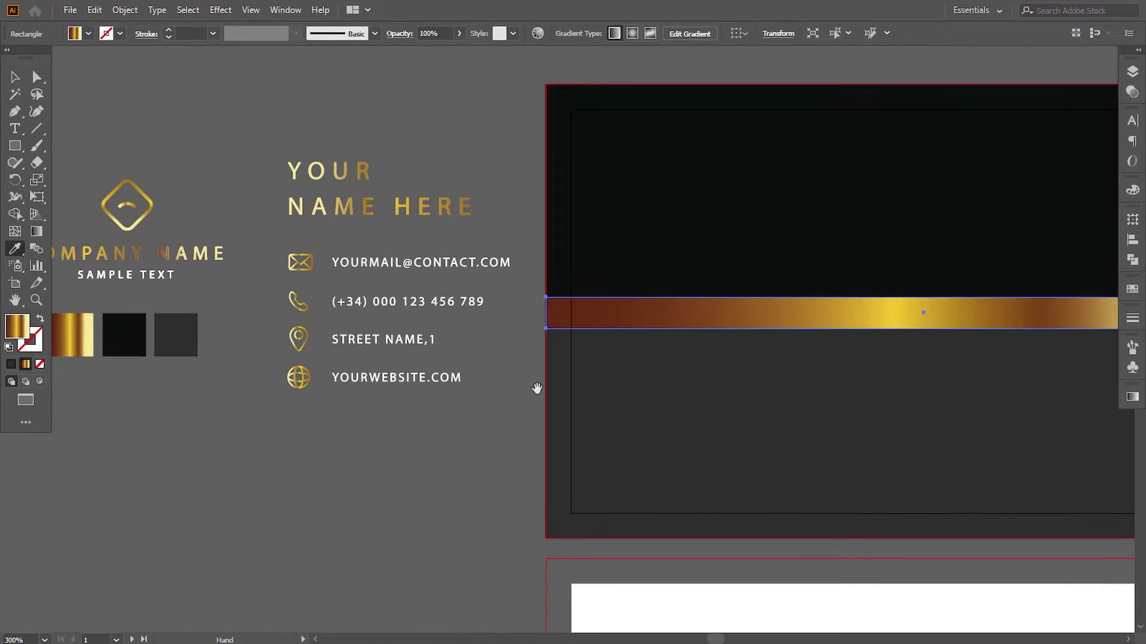
scroll(256, 354, right, 5)
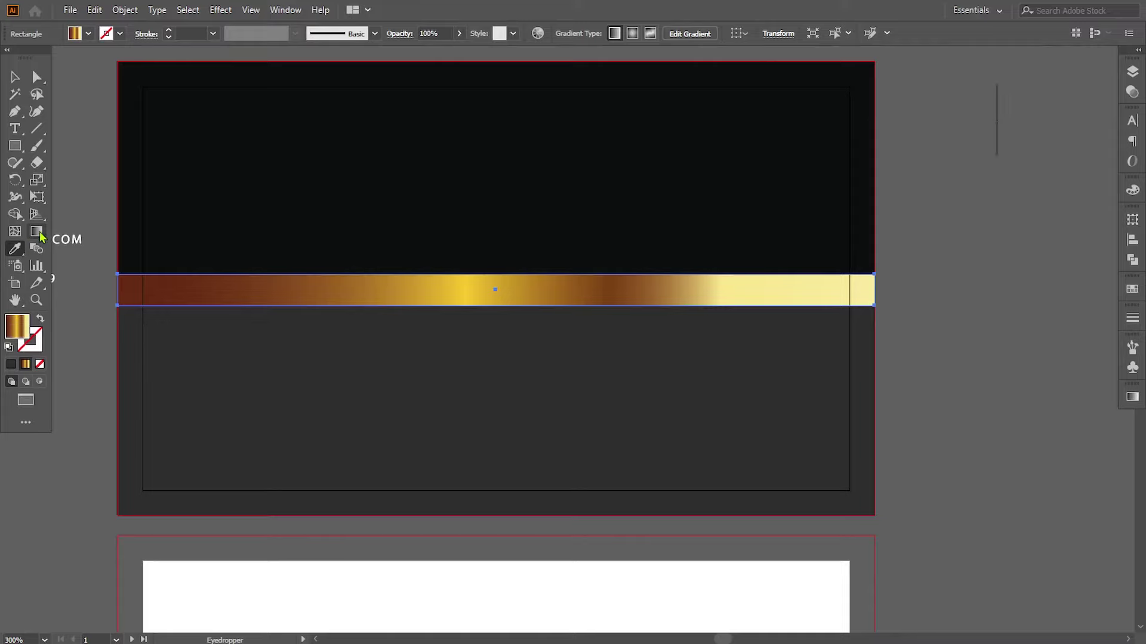
- Redraw the strip's gold gradient horizontally so it spans just beyond both ends of the strip
click(36, 232)
mouse_move(99, 278)
mouse_down()
mouse_move(969, 294)
mouse_move(887, 297)
mouse_move(887, 279)
mouse_up()
click(15, 76)
click(81, 179)
- Duplicate the gold strip in place in front and extend the rear strip's upper edge slightly above the front one
click(238, 297)
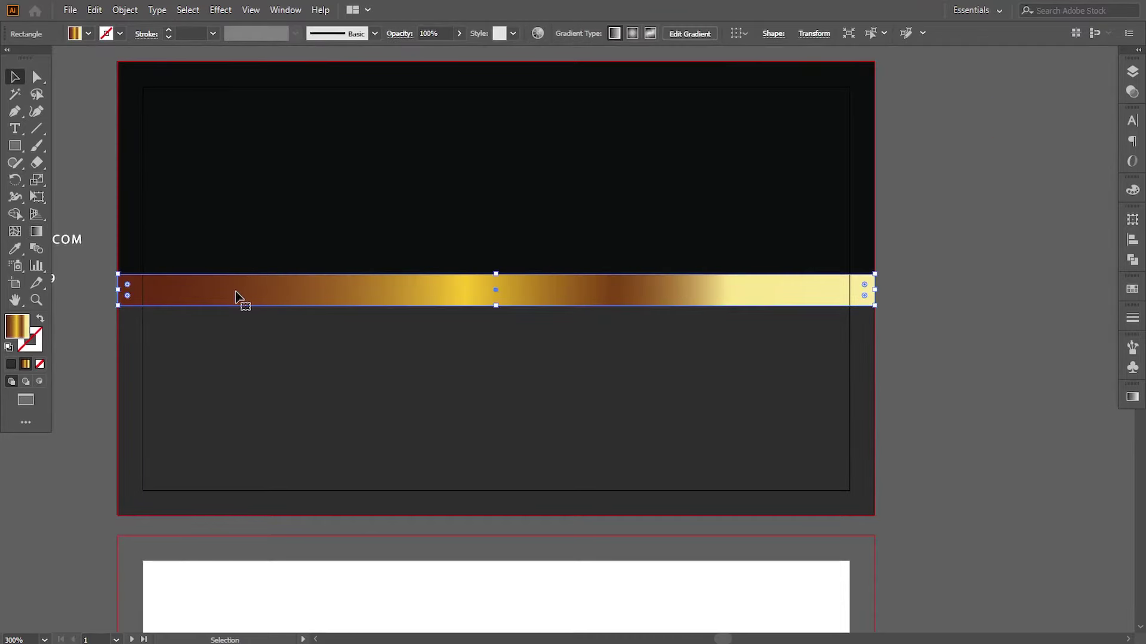
click(1132, 71)
click(991, 87)
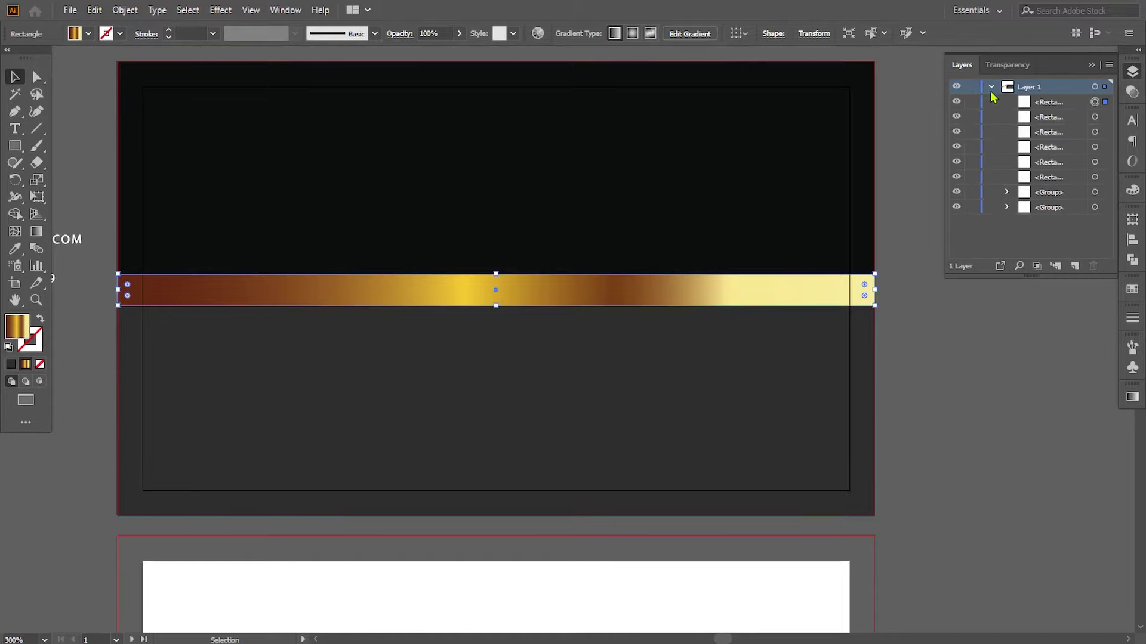
click(96, 11)
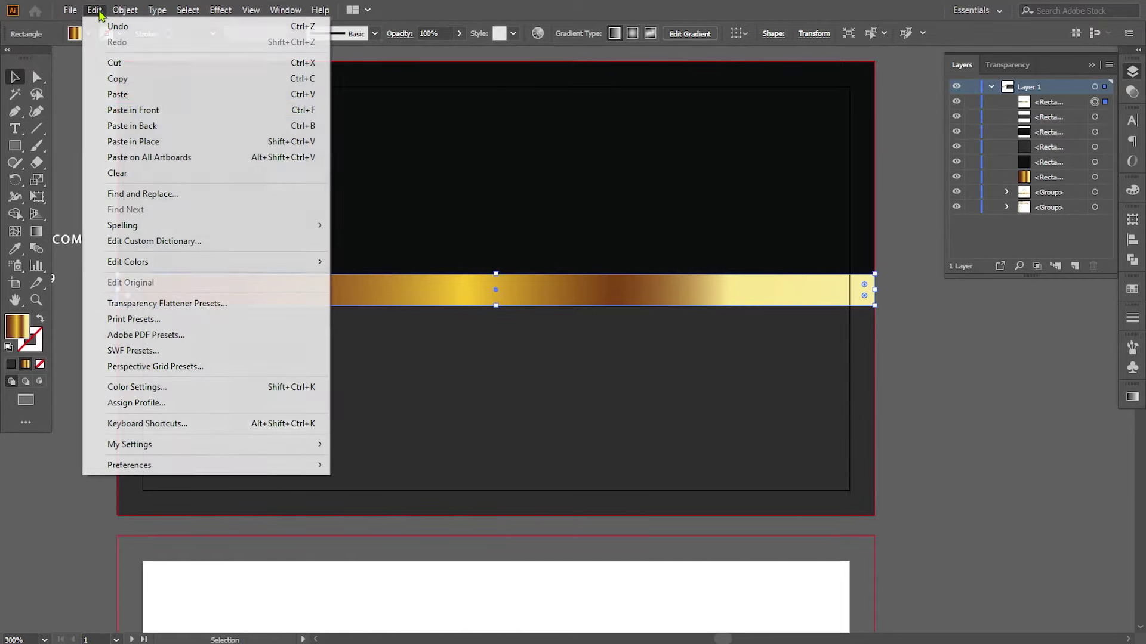
click(133, 110)
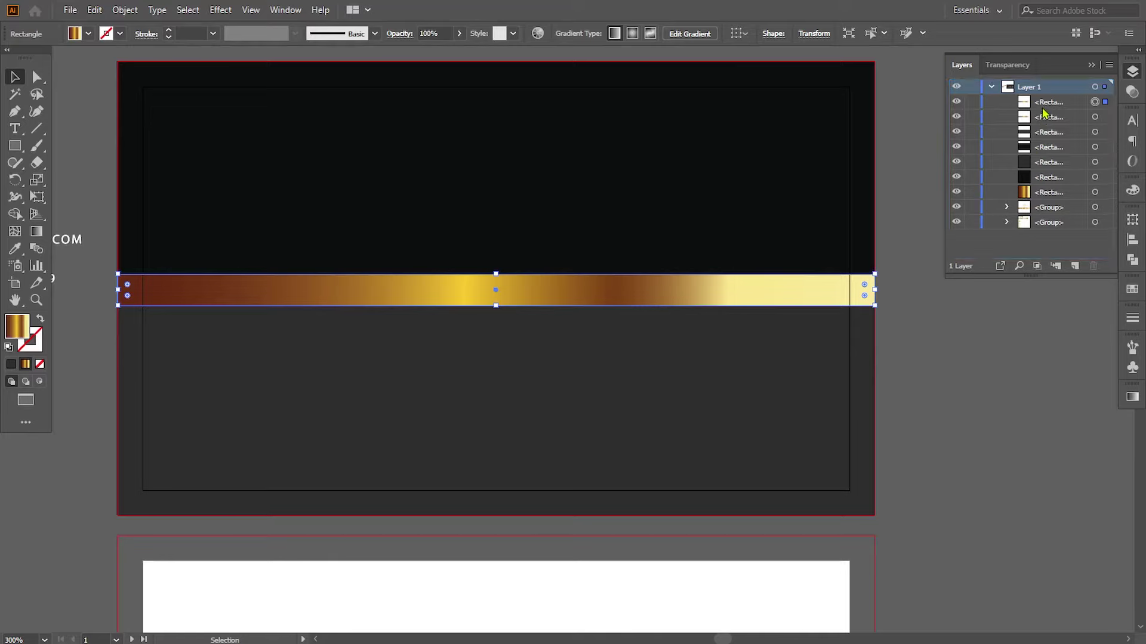
drag(1043, 110, 1045, 118)
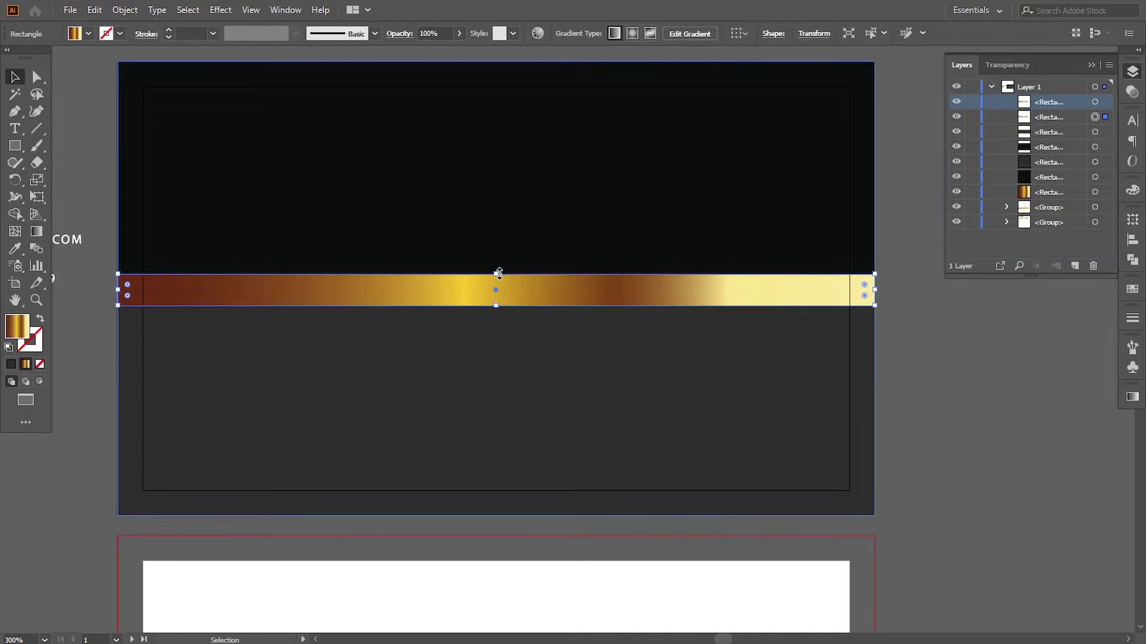
drag(499, 273, 499, 267)
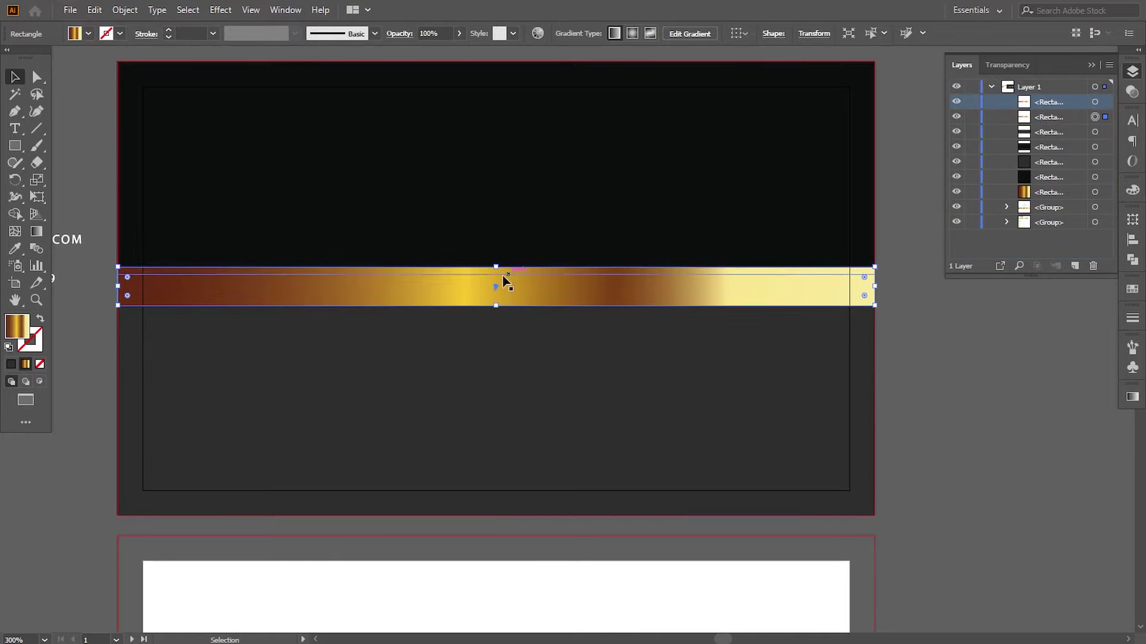
- Reverse the rear strip's gradient by redrawing it from the strip's right end to its left end
key(g)
drag(887, 297, 106, 293)
click(15, 77)
click(88, 148)
drag(479, 350, 498, 349)
drag(726, 383, 717, 388)
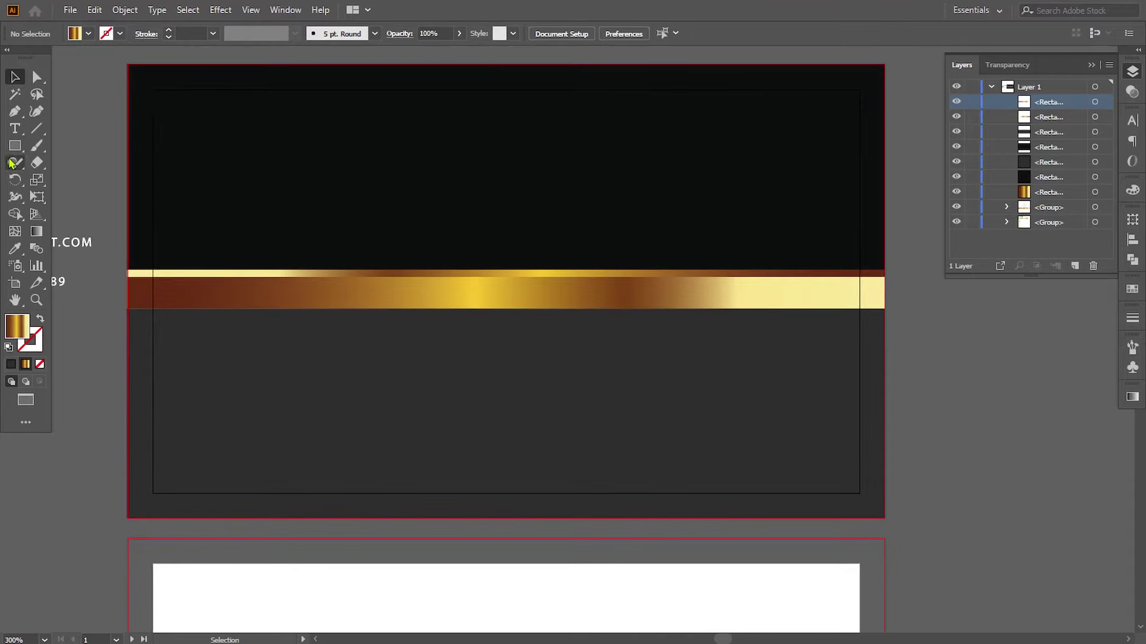
- Draw a square with the gold gradient fill over the strip, left of the card's centre
drag(309, 182, 352, 238)
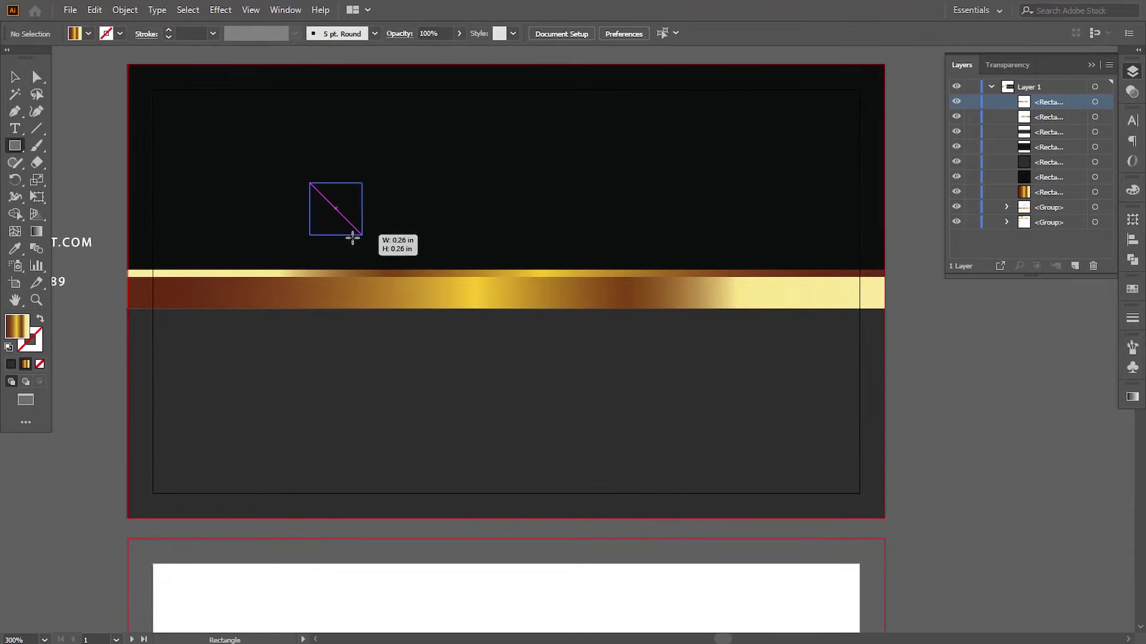
drag(402, 300, 402, 300)
click(14, 77)
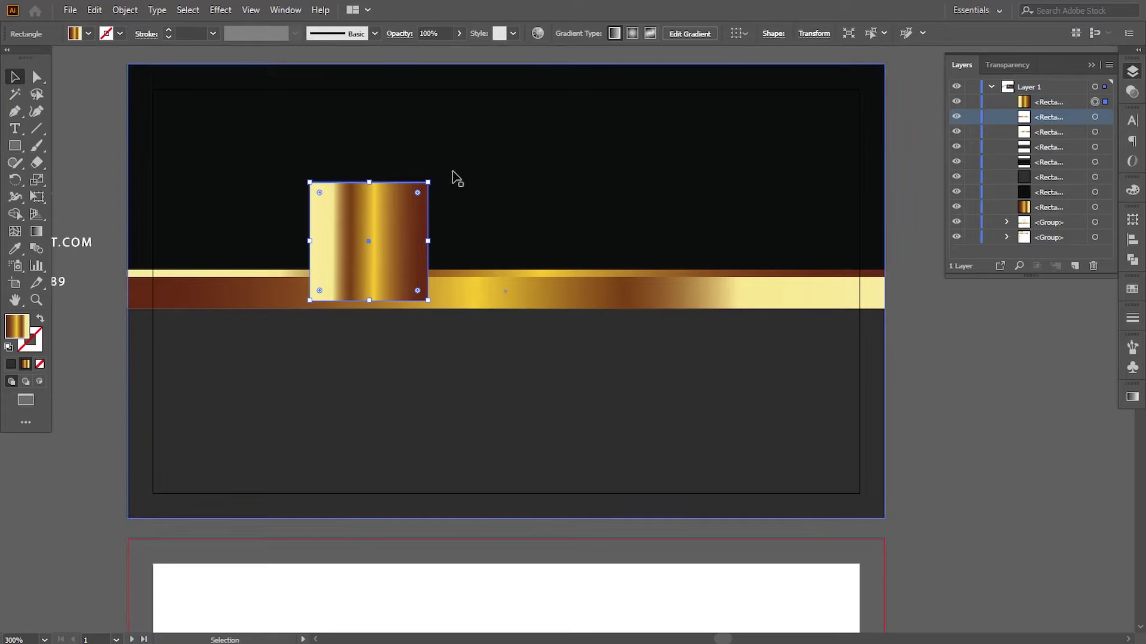
- Rotate the gold square 45° into a diamond, centre it on the card and enlarge it to most of the card's height
drag(434, 178, 501, 277)
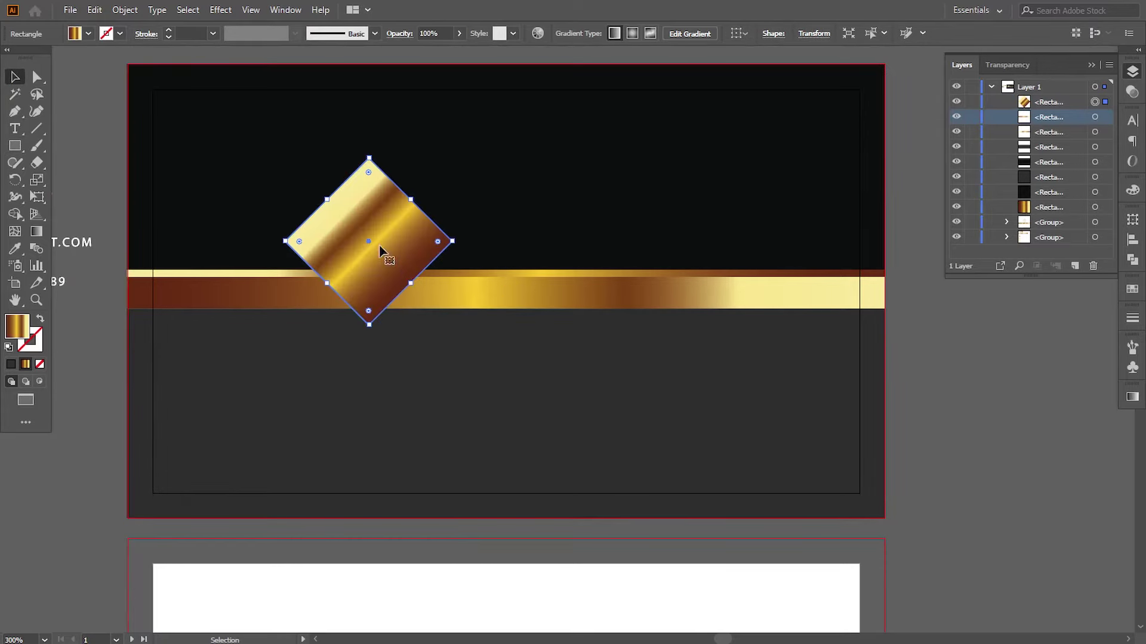
drag(382, 251, 519, 307)
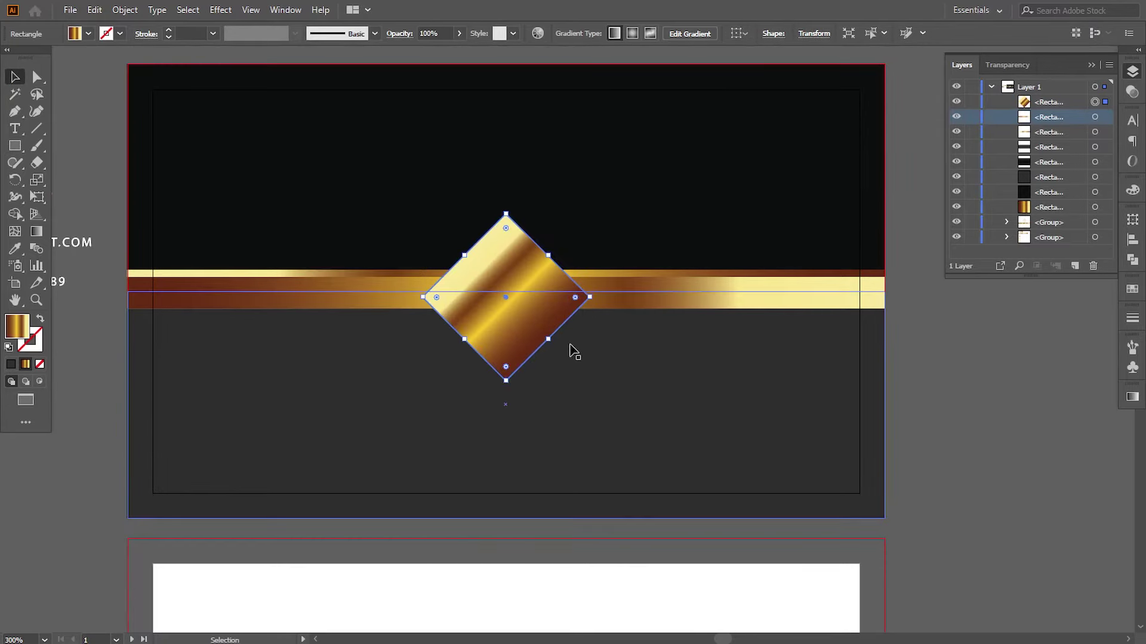
drag(507, 385, 506, 462)
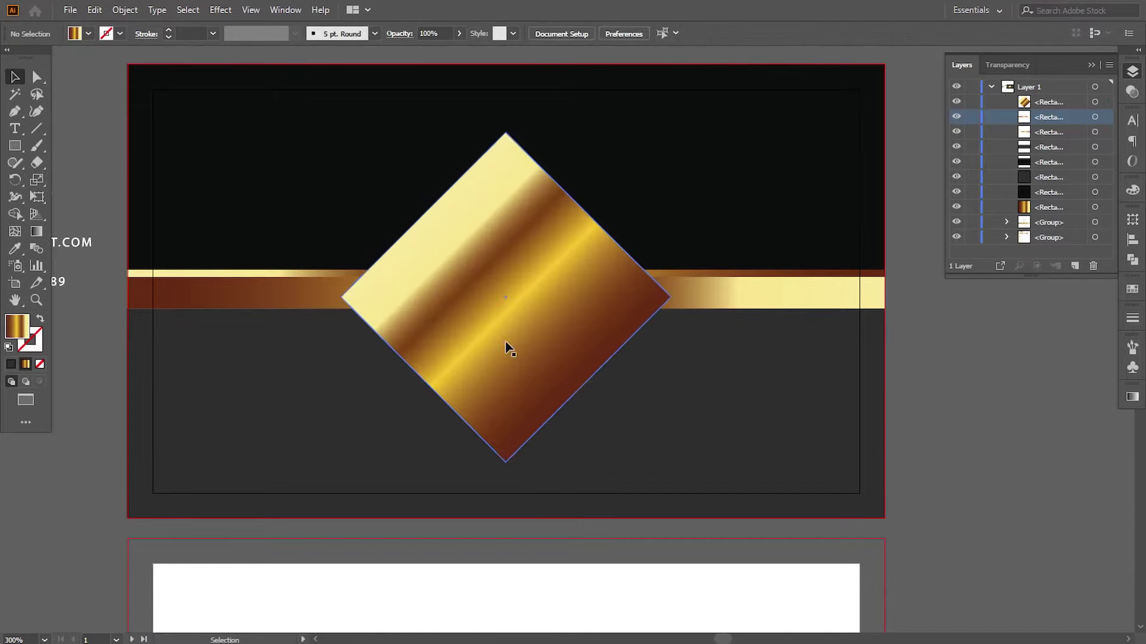
- Duplicate the diamond in place in front and scale the copy down slightly about its centre
click(101, 11)
click(138, 80)
click(101, 12)
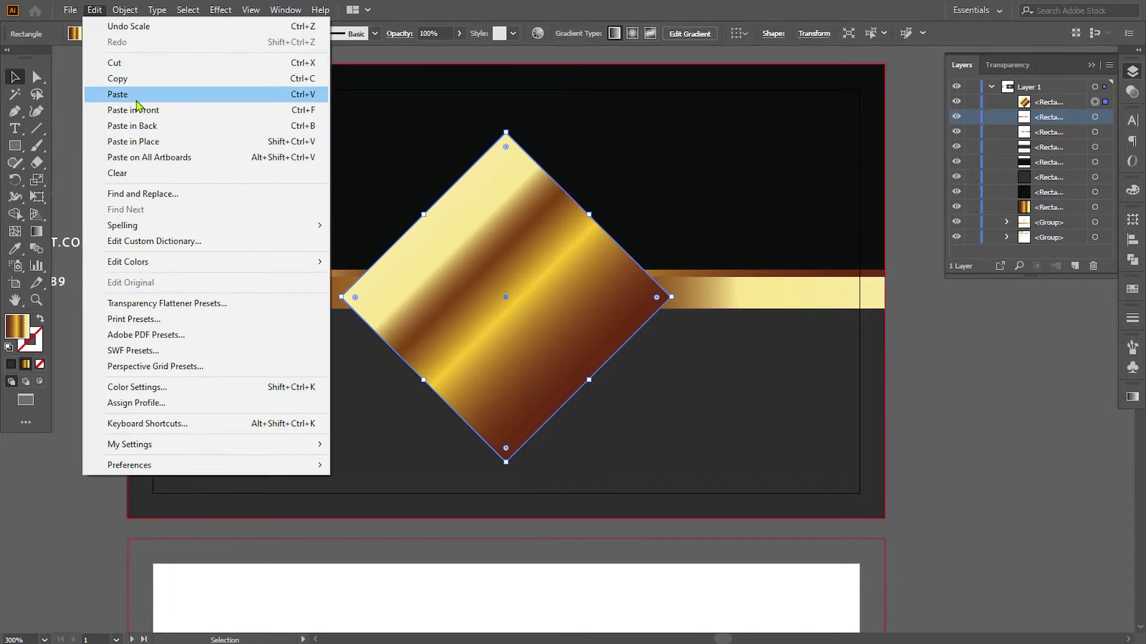
click(141, 112)
drag(671, 296, 651, 304)
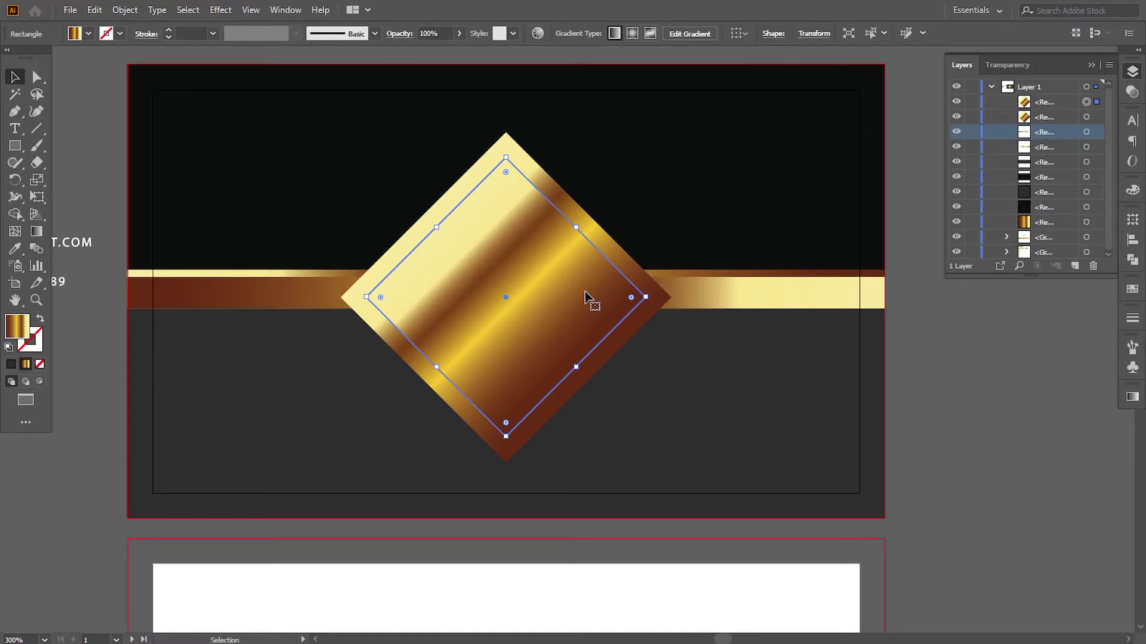
- Duplicate the outer diamond in place and enlarge the rearmost one slightly about its centre as a thin outer rim
click(631, 272)
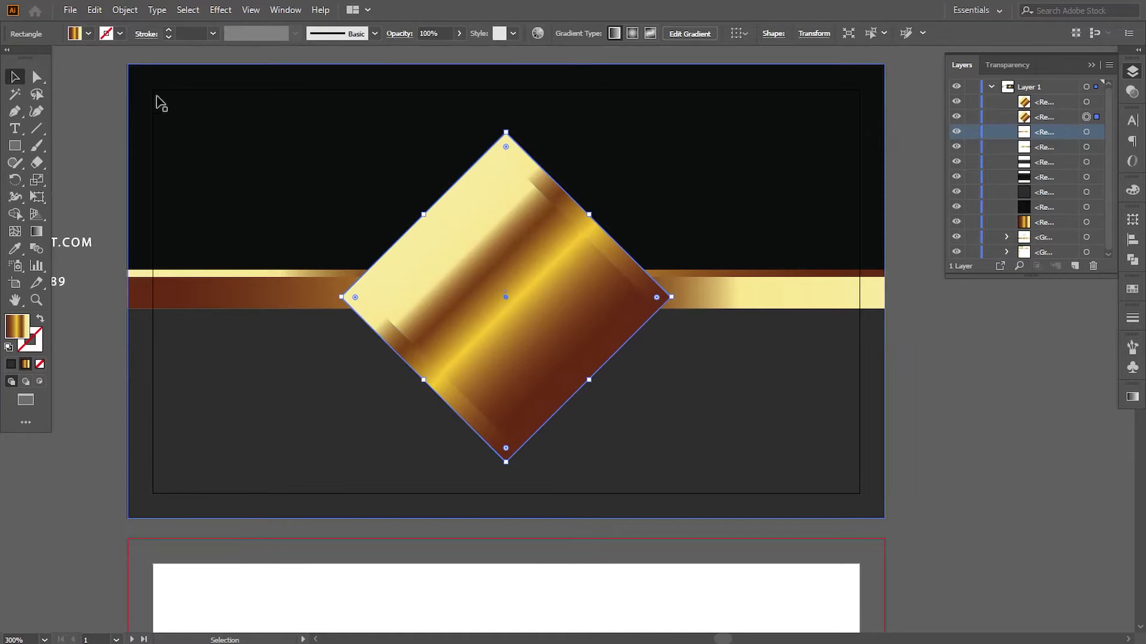
click(94, 10)
click(103, 26)
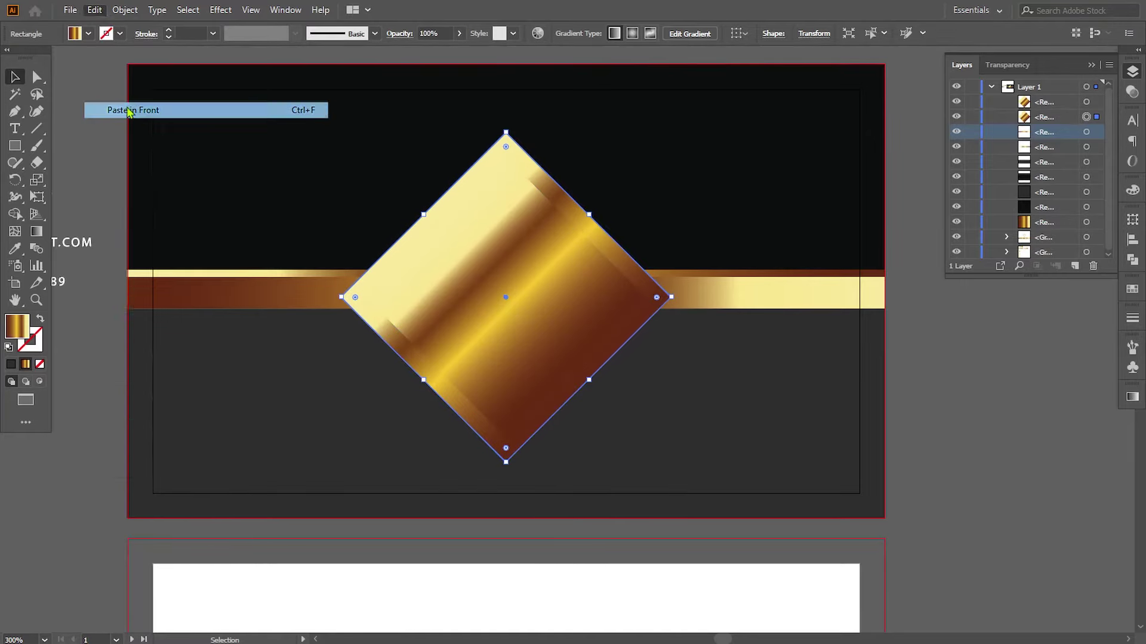
drag(671, 296, 685, 292)
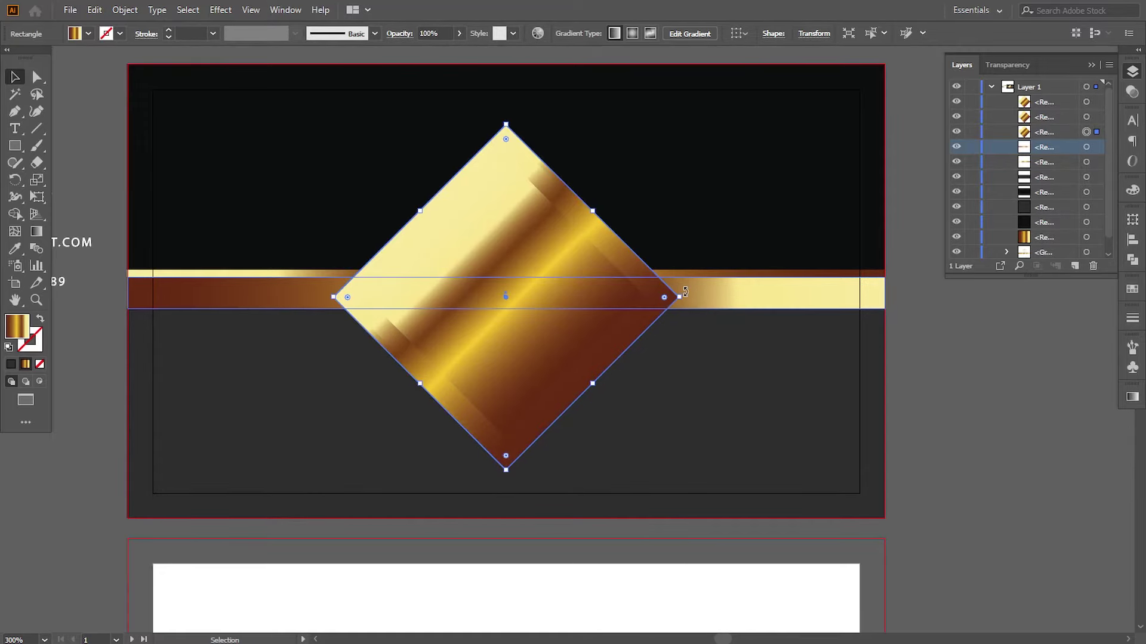
- Redraw the middle diamond's gradient steeply downward, from its upper-left edge to its lower-right edge
click(1087, 117)
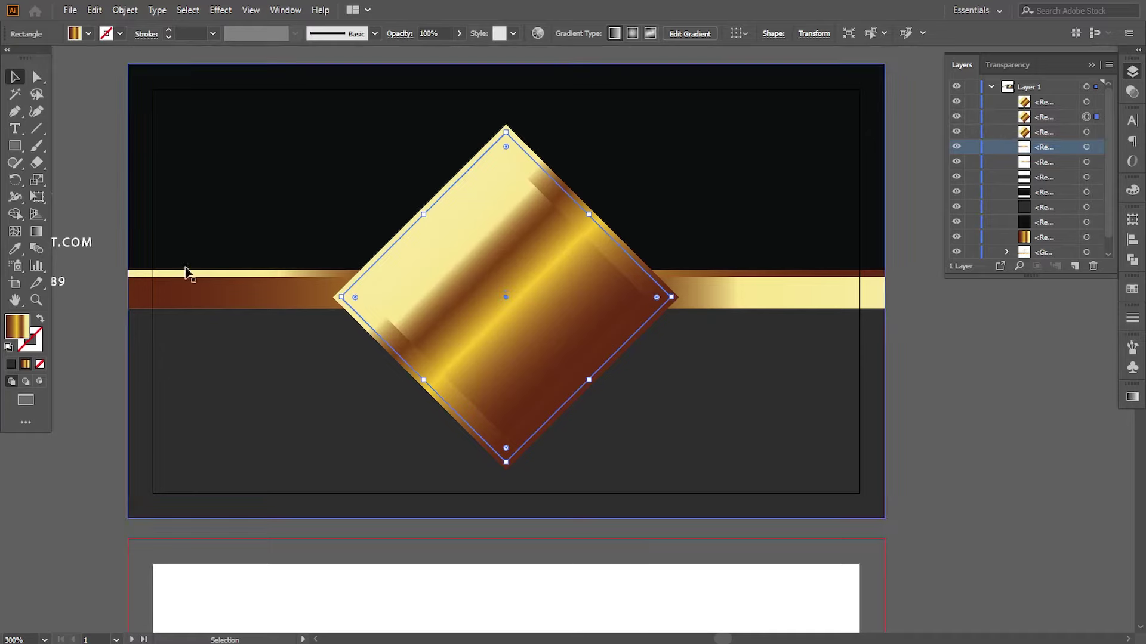
click(36, 234)
drag(475, 171, 537, 420)
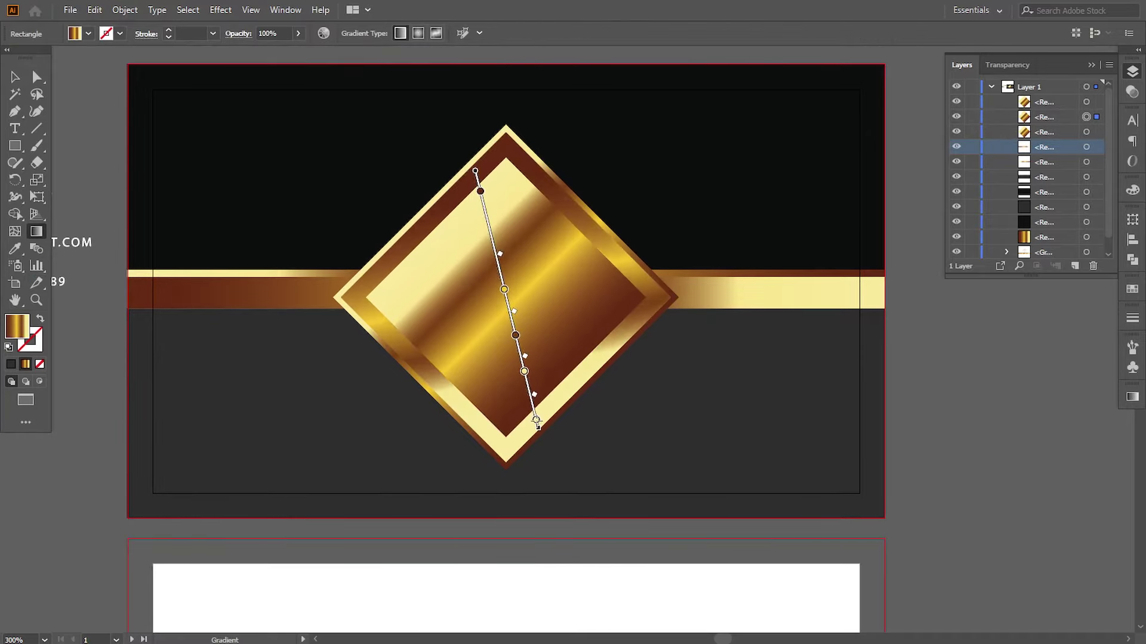
- Enlarge the rearmost gold diamond slightly about its centre to thicken the outer rim
click(1087, 132)
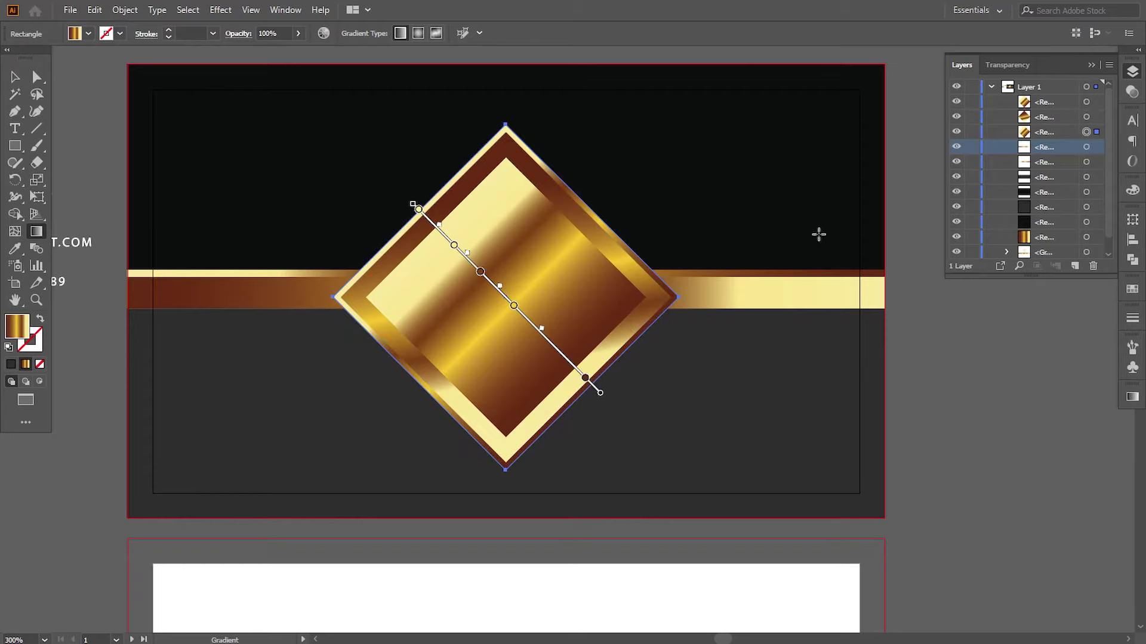
key(v)
drag(681, 297, 691, 293)
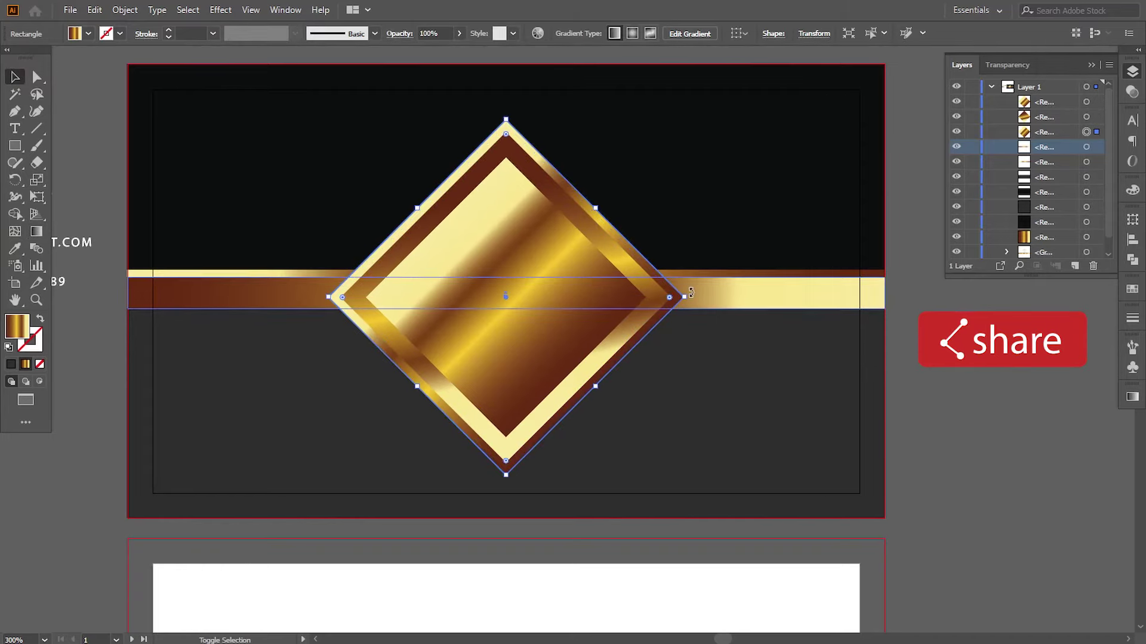
click(934, 384)
- Enlarge the innermost diamond slightly about its centre and shrink the rearmost diamond a little to thin its rim
click(458, 330)
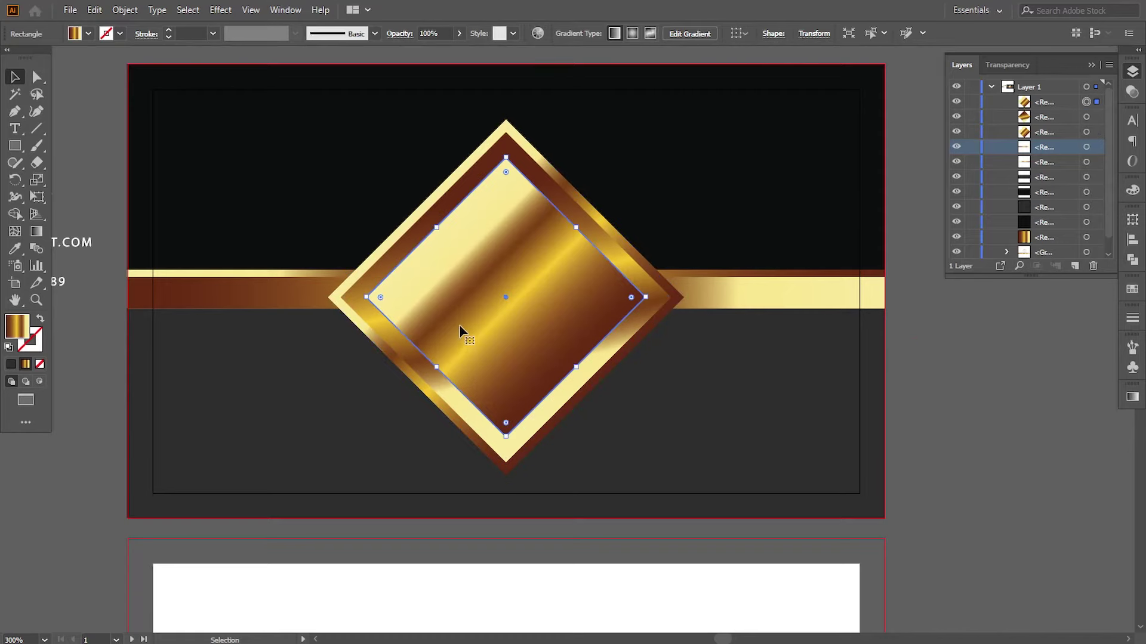
drag(646, 297, 656, 296)
click(676, 295)
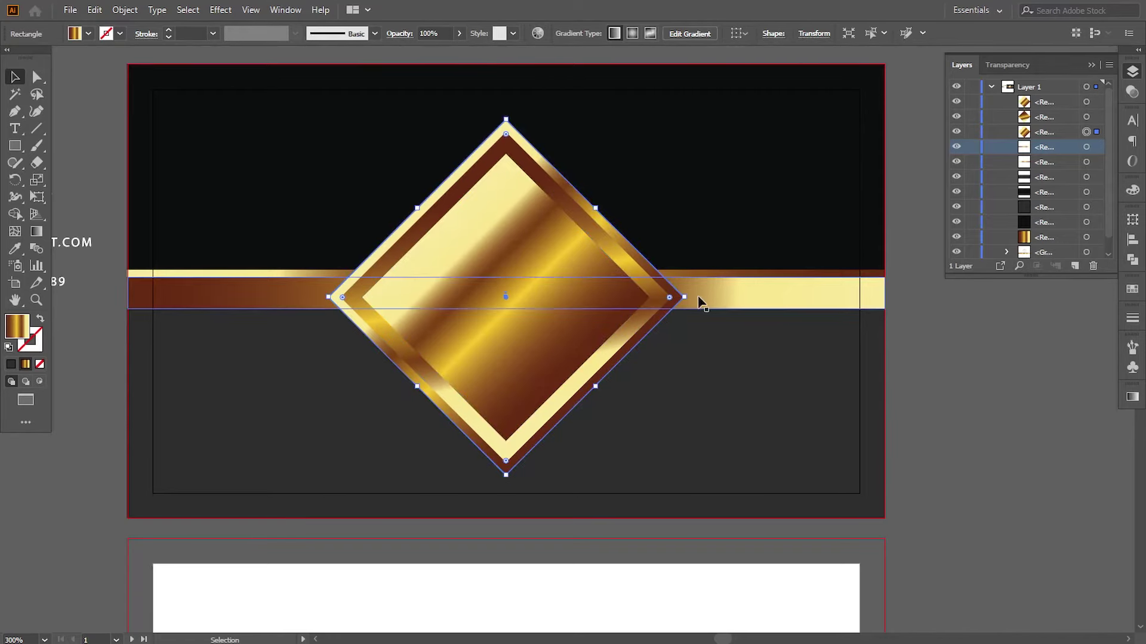
drag(682, 297, 681, 297)
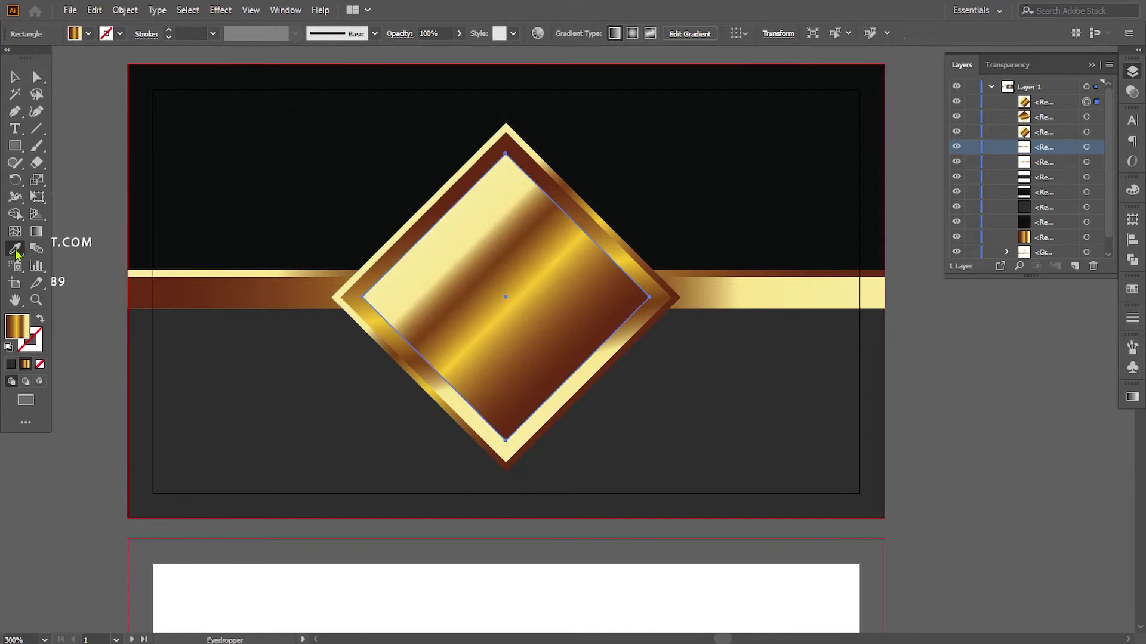
- Fill the innermost diamond with the black sampled from the card's upper background using the Eyedropper
click(15, 248)
click(250, 179)
click(15, 76)
key(ctrl+shift+a)
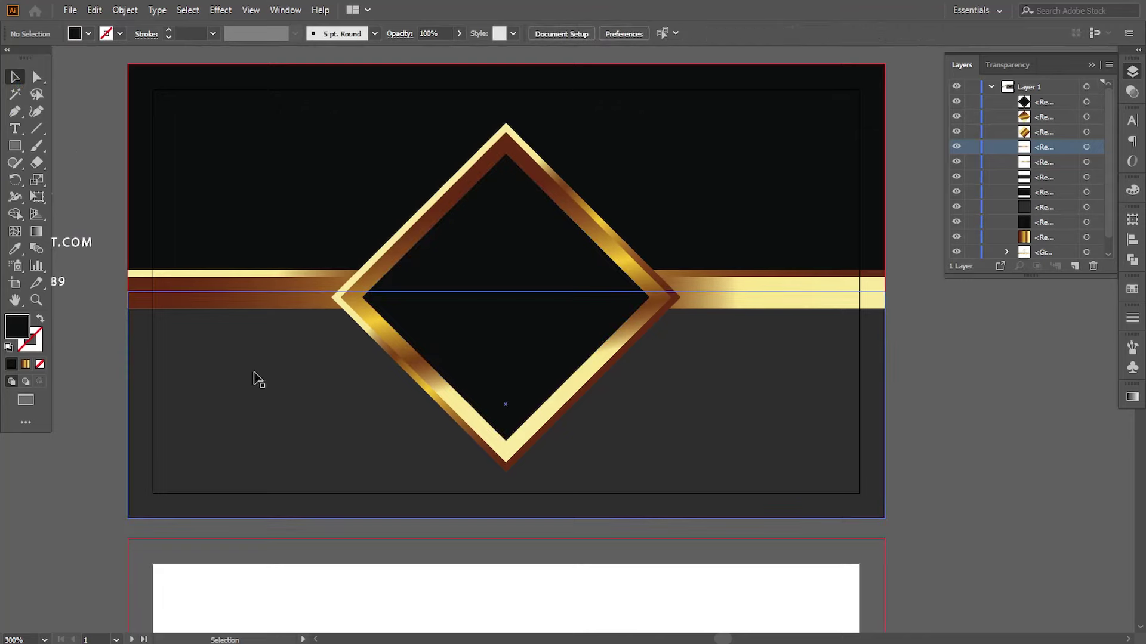
- Place the company logo group in the middle of the black diamond and bring it to the front
drag(181, 347, 519, 440)
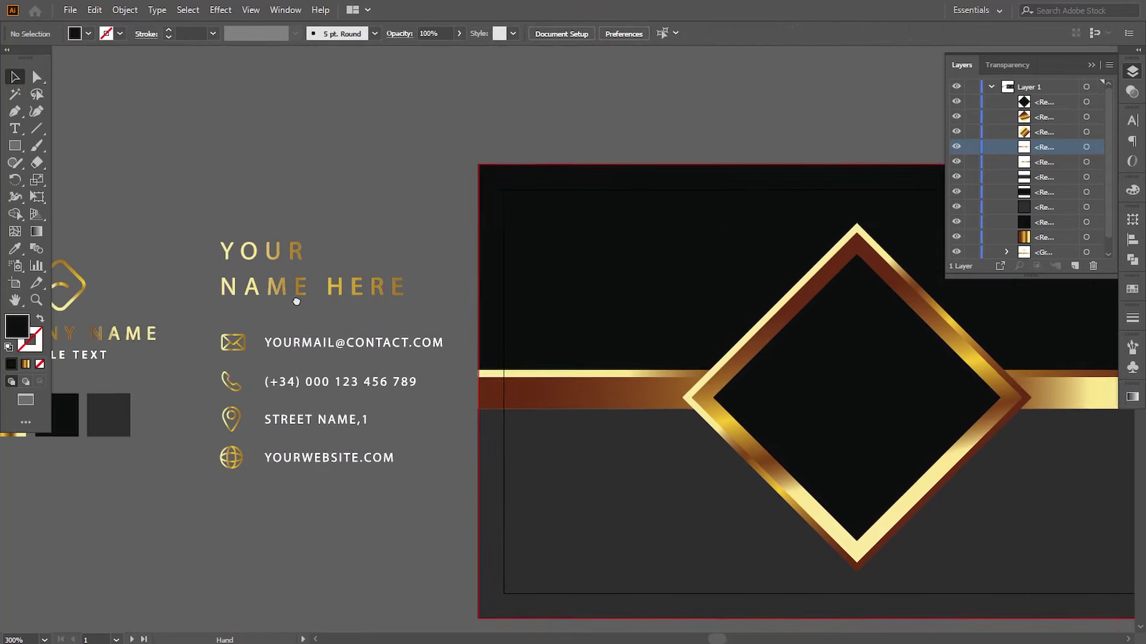
drag(92, 341, 465, 373)
right_click(889, 416)
mouse_move(928, 341)
click(806, 339)
drag(434, 452, 475, 427)
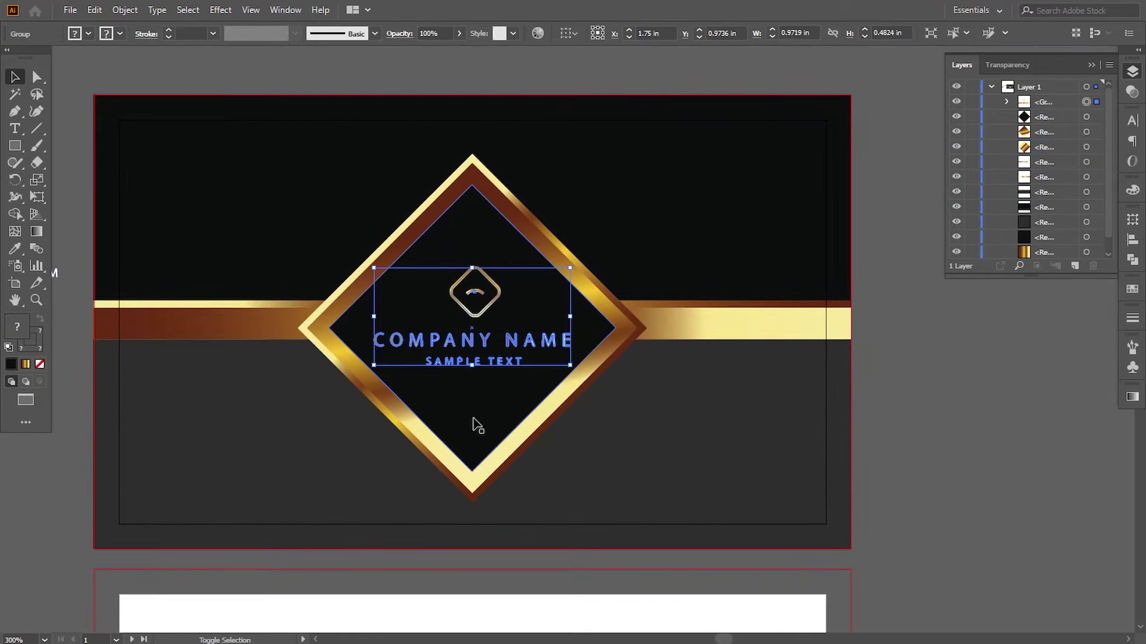
- Select the logo group with all three diamonds and nudge them together slightly upward until centred on the gold strips
shift+click(493, 455)
shift+click(527, 460)
shift+click(521, 458)
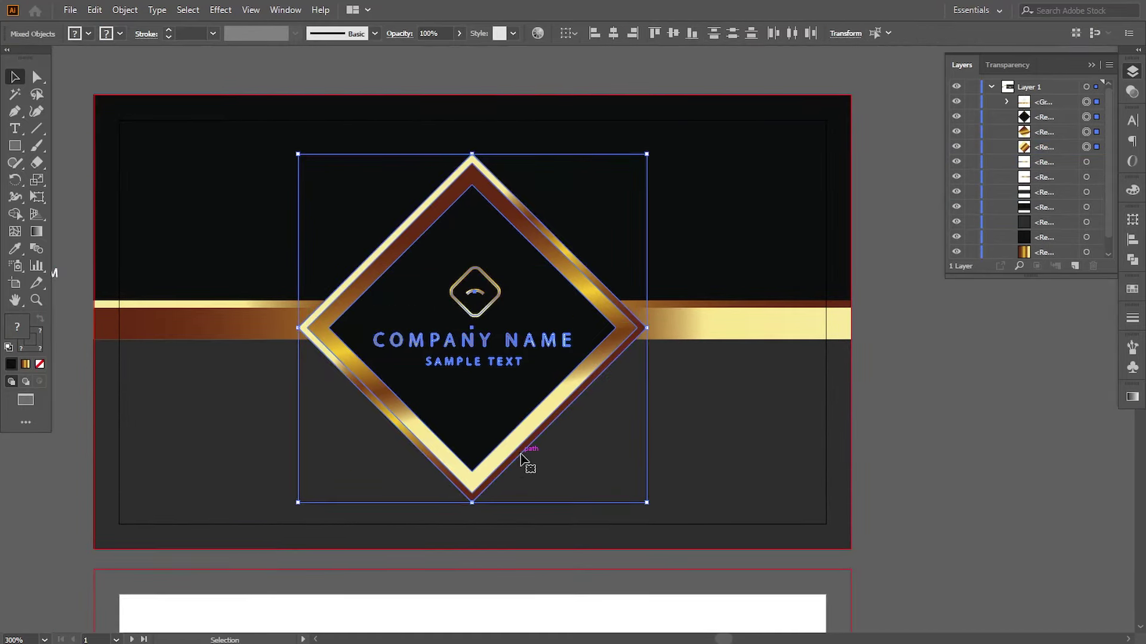
key(Up)
key(Up)
key(Up)
key(Up)
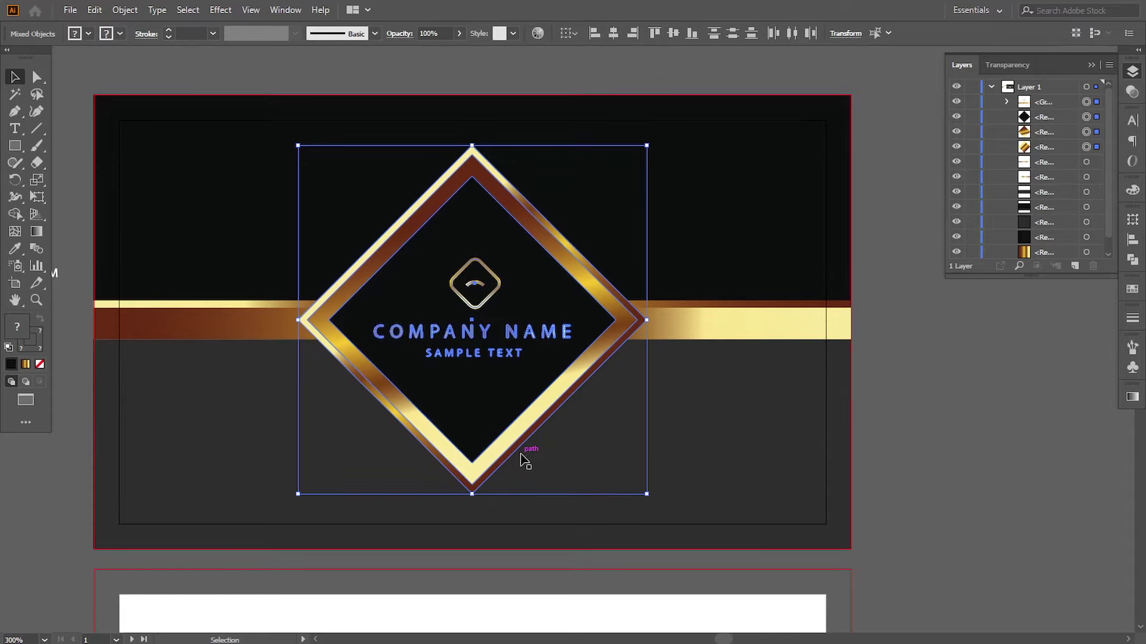
click(887, 446)
- Draw a black 3.75 × 2.25 in rectangle covering the second artboard out to its bleed
key(ctrl+minus)
scroll(806, 376, down, 5)
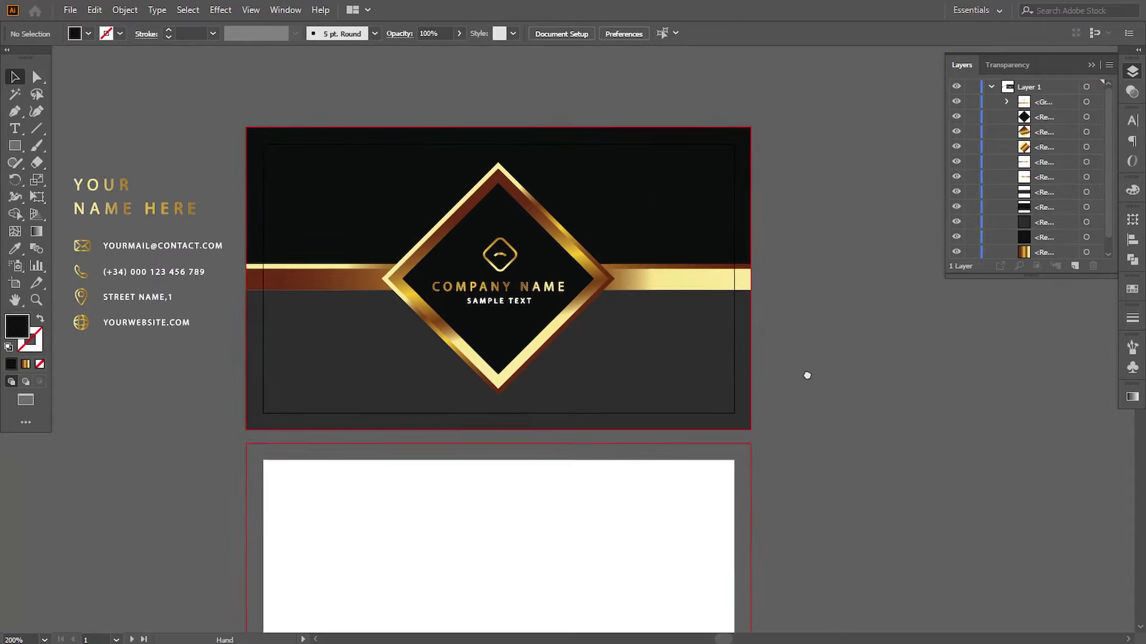
scroll(504, 365, down, 3)
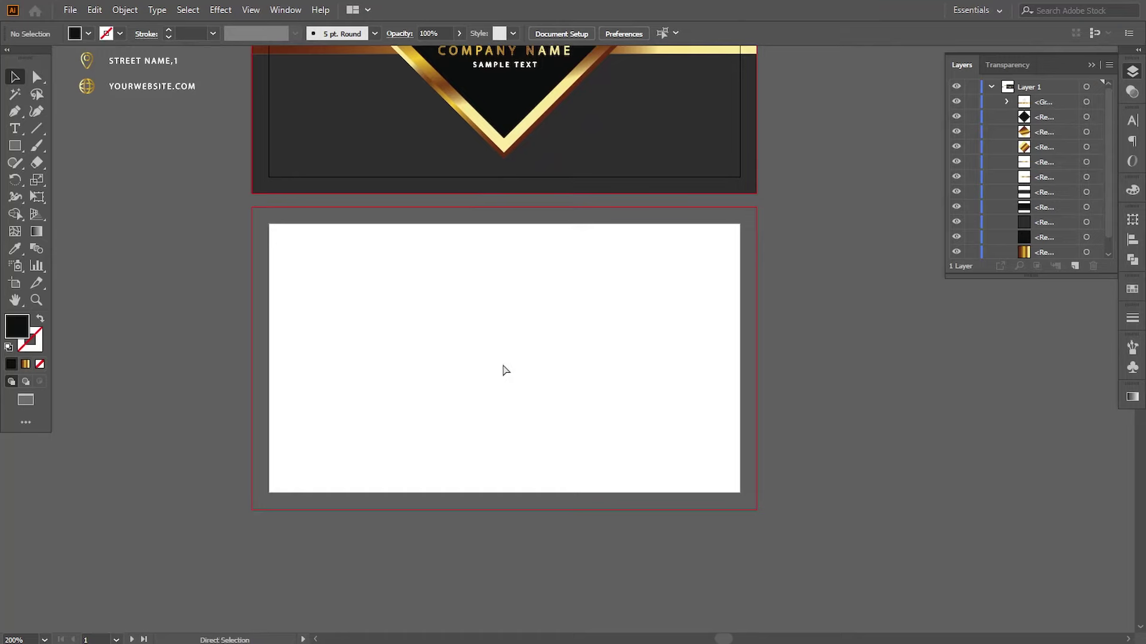
scroll(504, 368, up, 1)
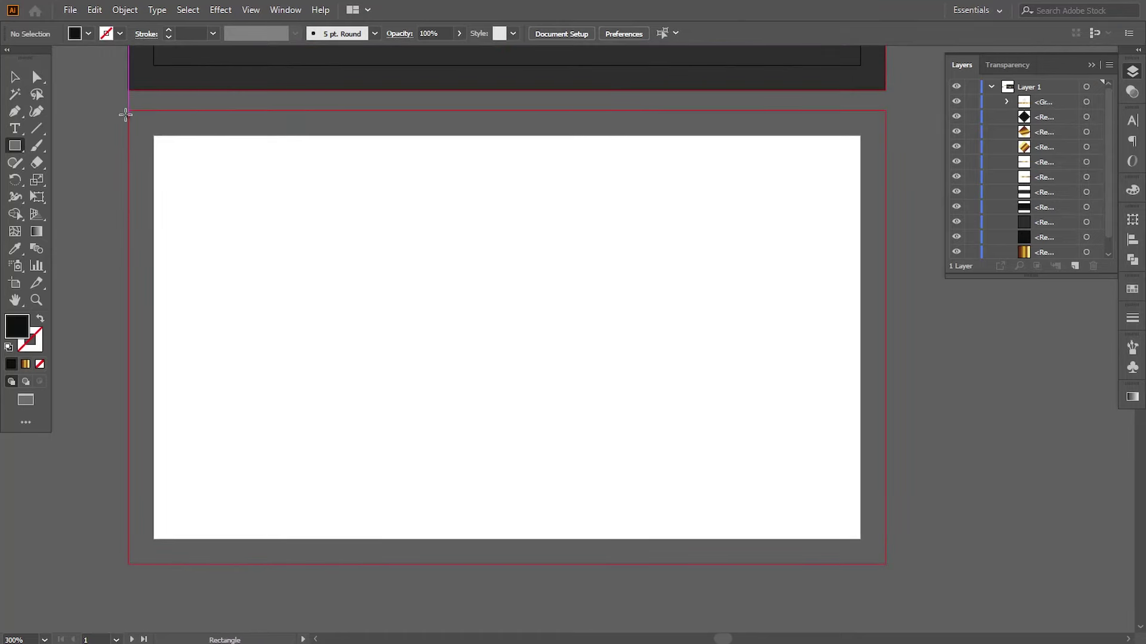
drag(127, 110, 885, 564)
click(87, 167)
click(230, 273)
- Duplicate the black rectangle in place in front and narrow the copy to the card's left half, 1.875 in wide
click(94, 9)
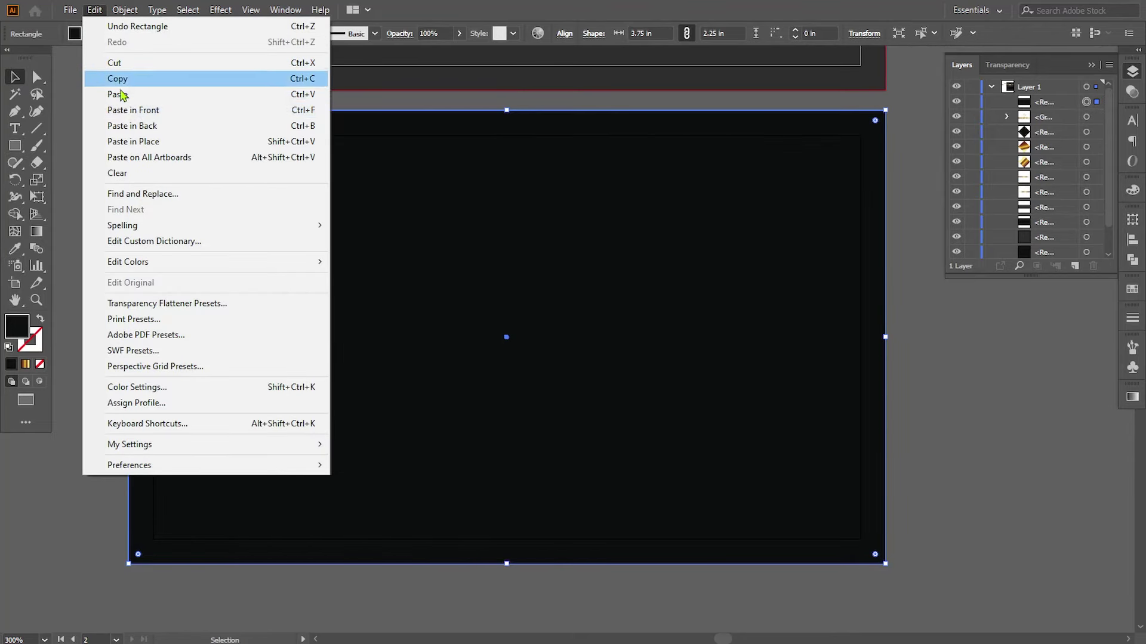
click(133, 110)
drag(885, 339, 506, 357)
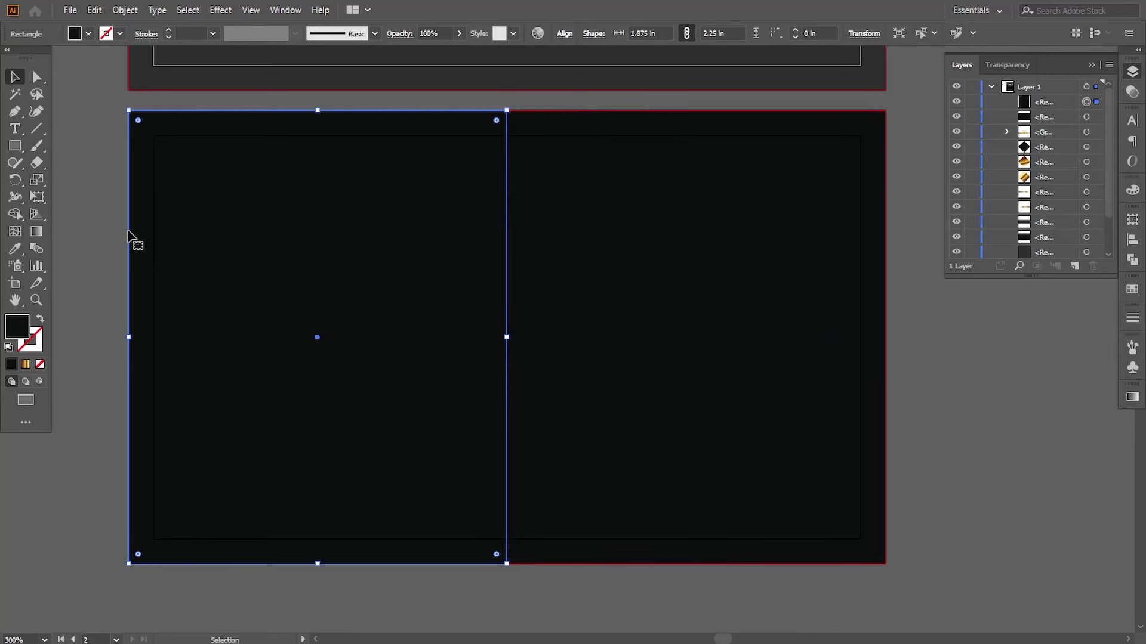
- Fill the left-half rectangle with the dark grey sampled from the lower part of the card front
click(15, 250)
click(260, 75)
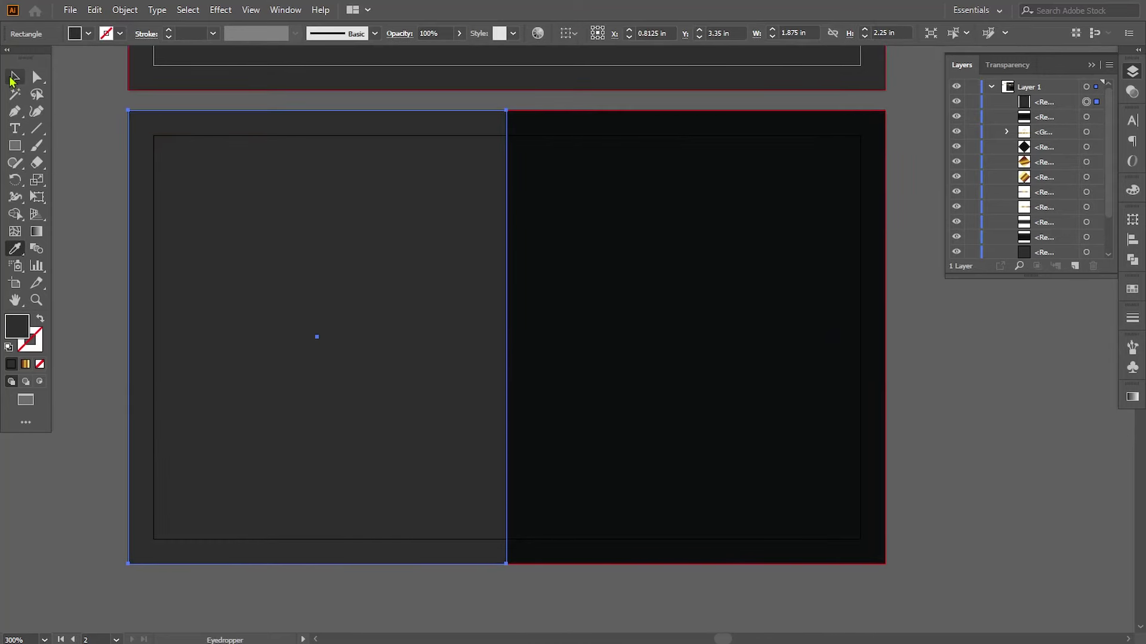
click(12, 81)
drag(302, 264, 348, 524)
click(78, 338)
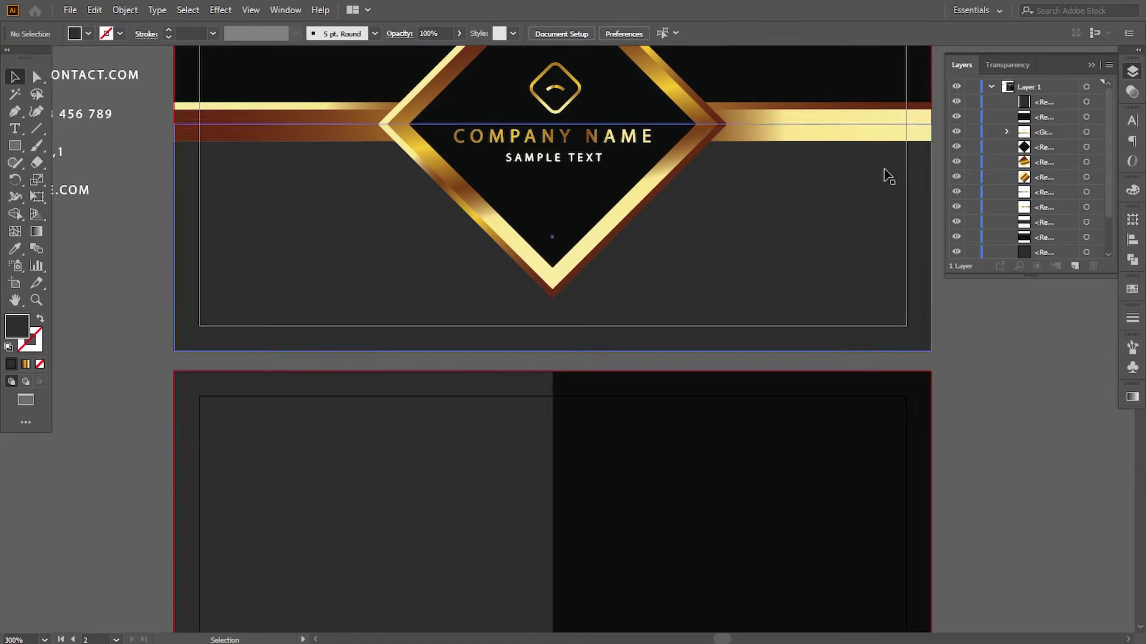
- Copy both gold strips from the card front and rotate the copies 90° to run vertically towards the back card
click(852, 113)
shift+click(851, 102)
drag(851, 102, 759, 487)
drag(853, 512, 474, 414)
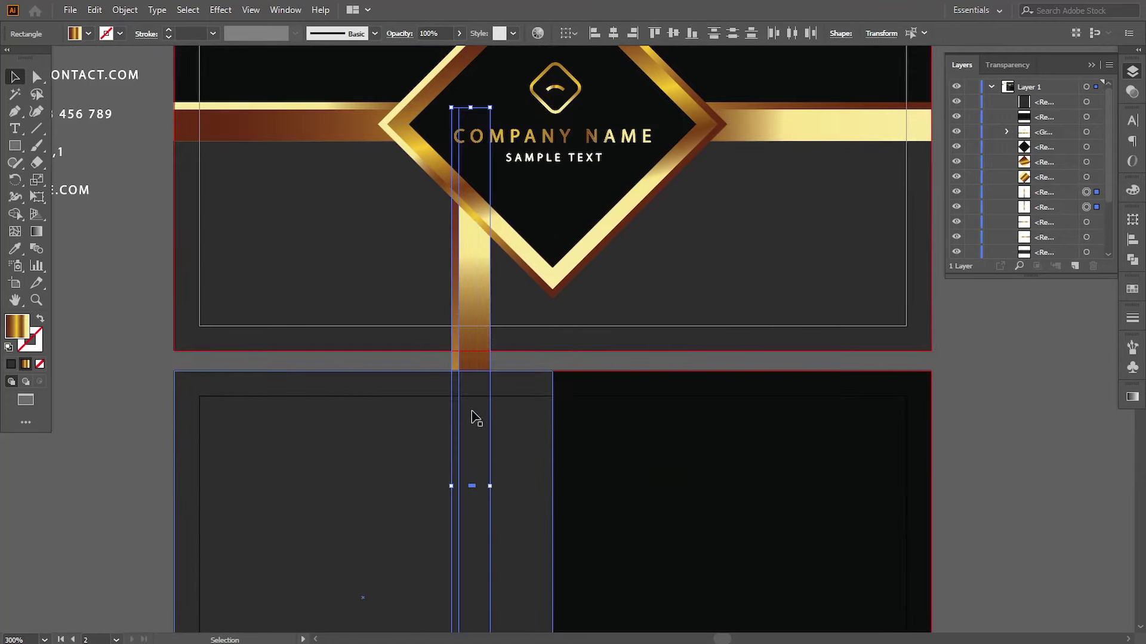
- Bring the vertical gold strips to the front and move them over the divide between the grey and black halves
right_click(473, 414)
mouse_move(567, 341)
click(650, 340)
drag(471, 335, 558, 344)
- Shorten and align the vertical gold strips to span exactly the back card's height, from bleed edge to bleed edge
scroll(596, 370, down, 5)
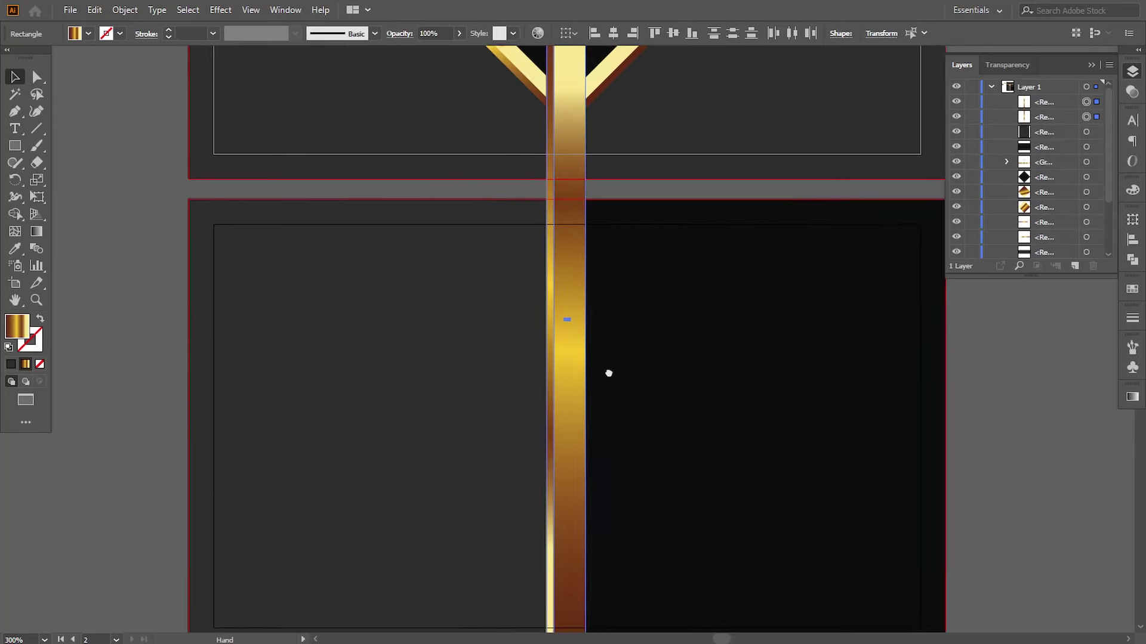
drag(552, 529, 553, 359)
scroll(552, 358, up, 5)
drag(557, 206, 567, 461)
scroll(592, 285, down, 5)
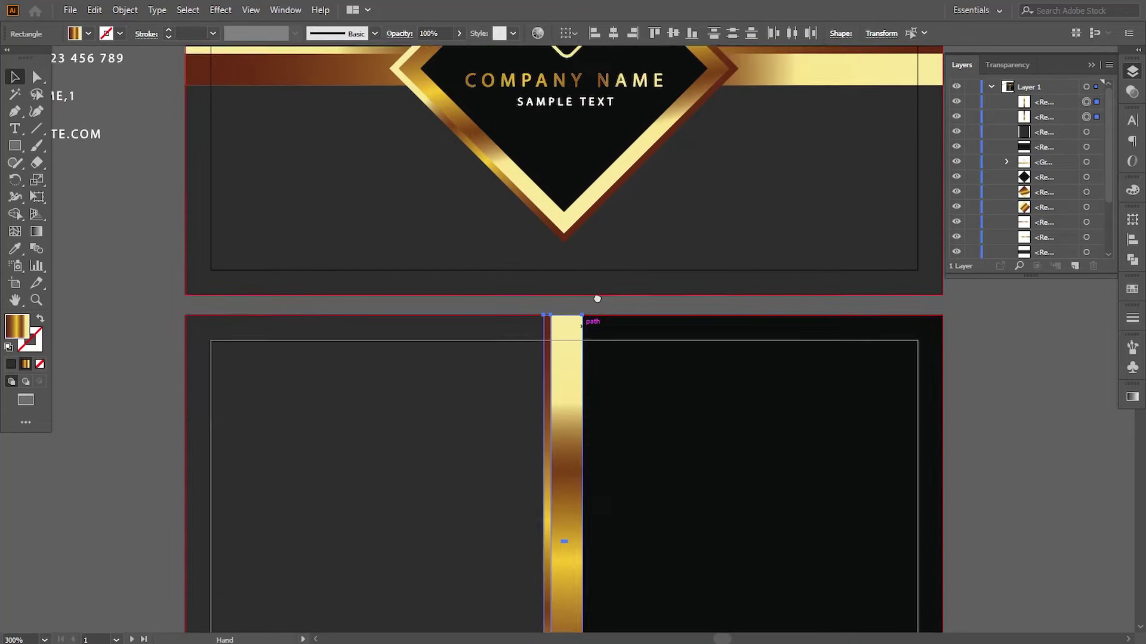
drag(593, 285, 585, 284)
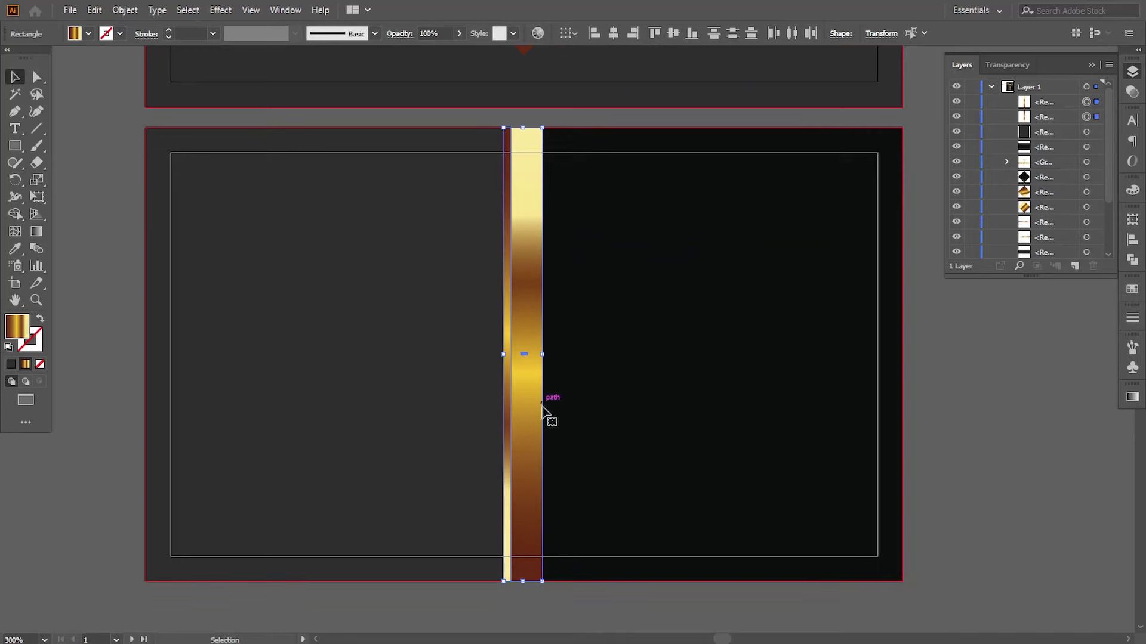
- Shift the gold strips left of the back card's centre and narrow the grey panel to their right edge
drag(548, 418, 482, 416)
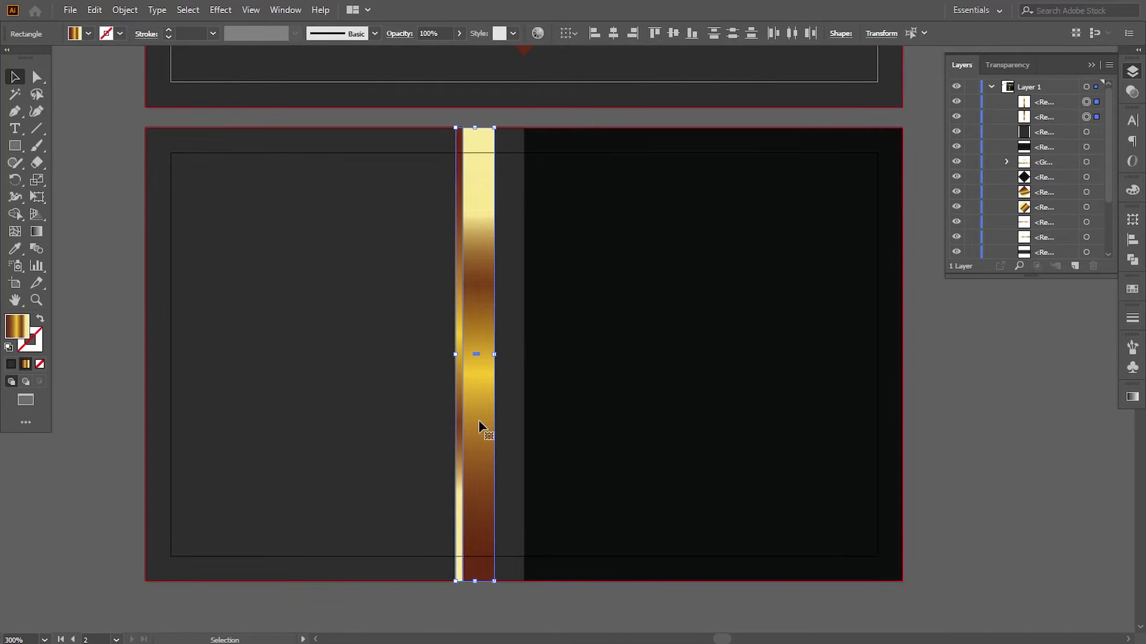
click(525, 355)
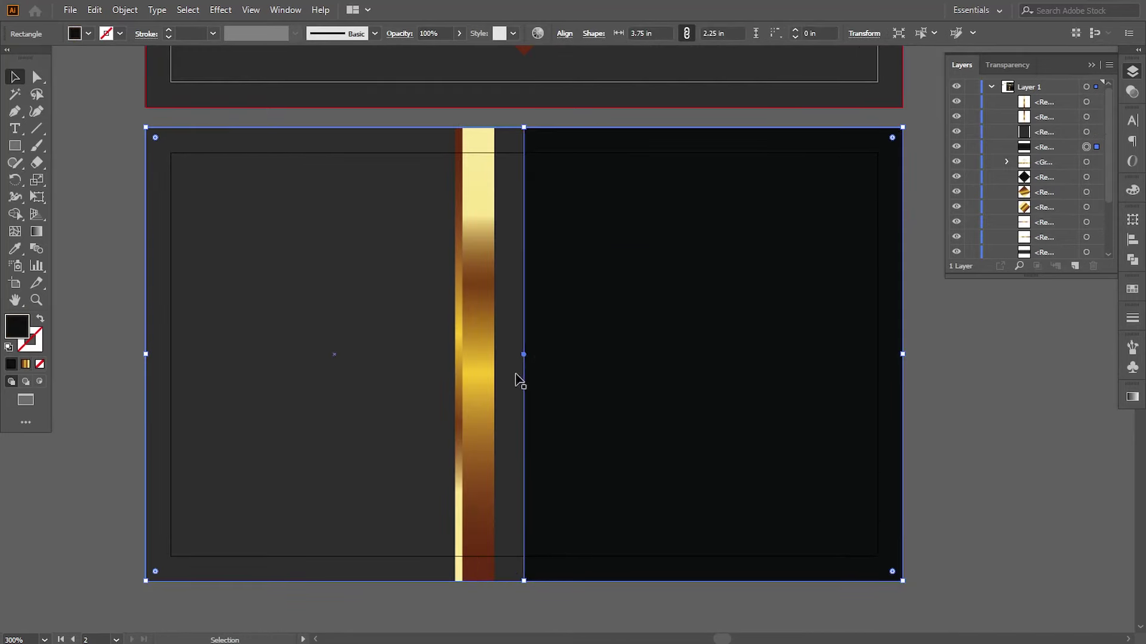
click(516, 377)
drag(523, 354, 494, 355)
click(987, 447)
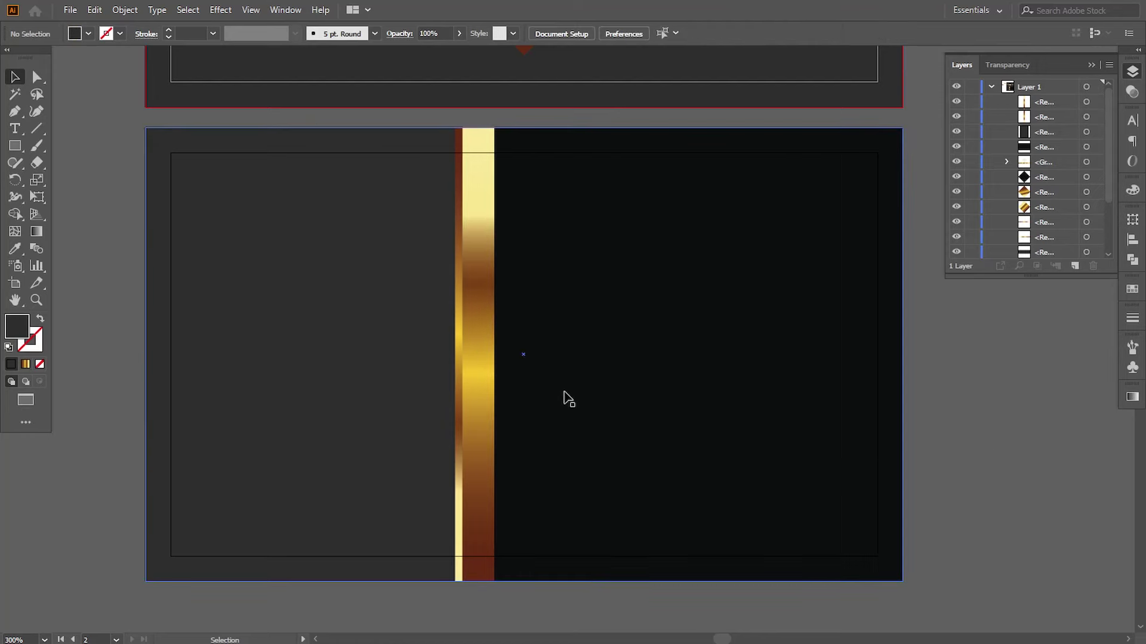
- Copy the company logo group from the front onto the back card's grey panel and bring it to the front
key(ctrl+minus)
scroll(435, 371, up, 5)
scroll(435, 370, left, 2)
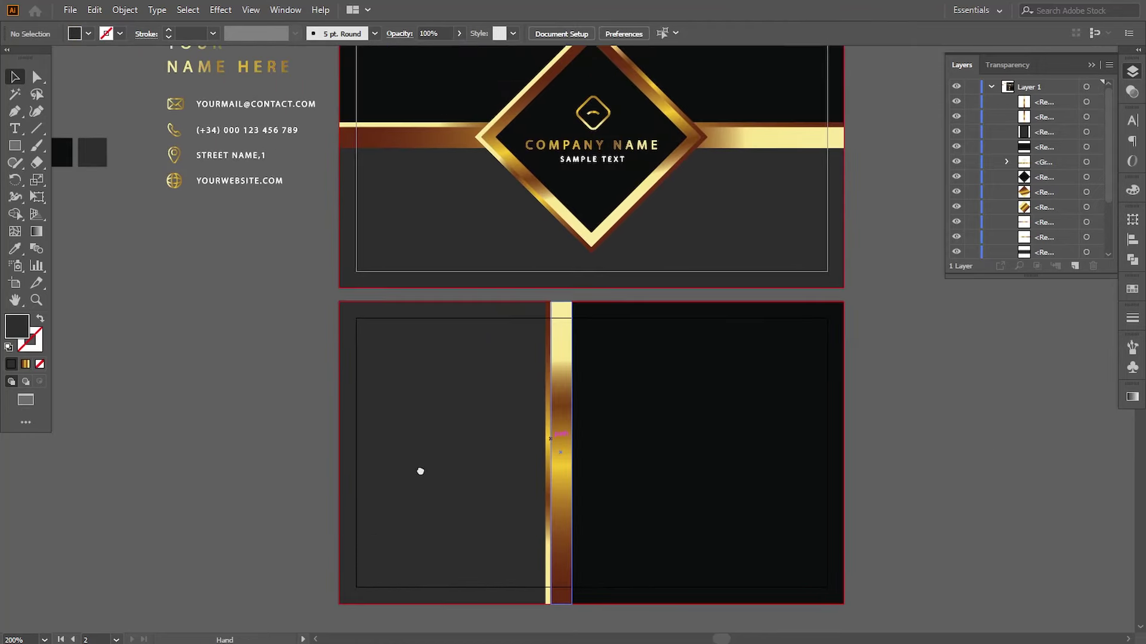
drag(603, 182, 455, 486)
right_click(454, 494)
mouse_move(514, 409)
click(620, 409)
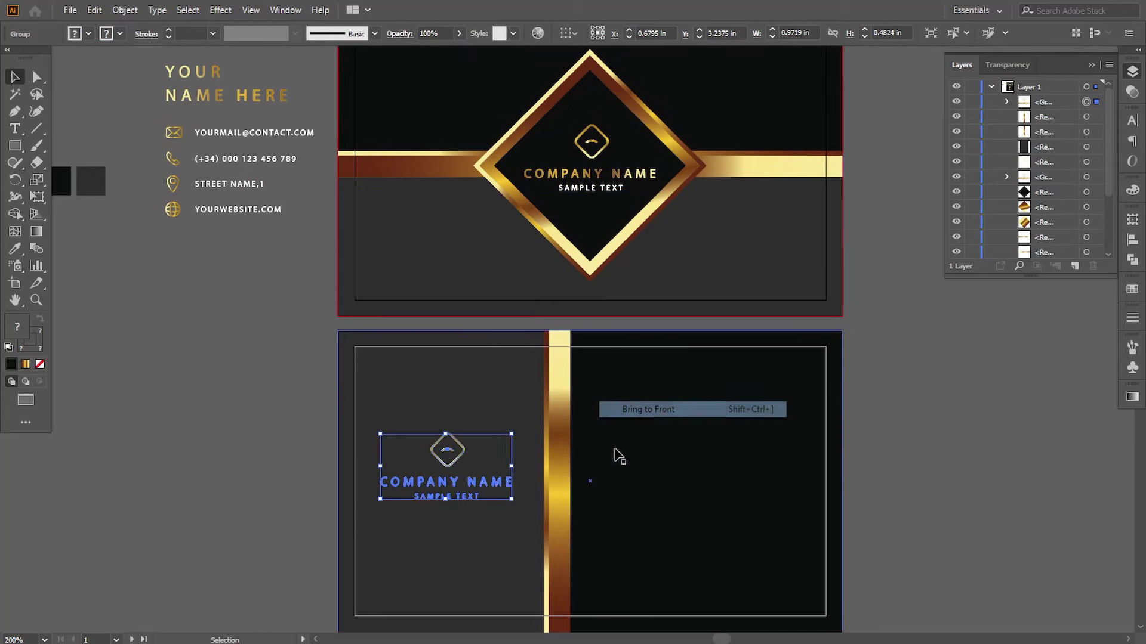
- Nudge the back logo down to about the grey panel's vertical middle, at about X 0.69 in, Y 3.32 in
scroll(573, 460, down, 2)
key(Down)
key(Down)
key(Down)
key(Down)
key(Down)
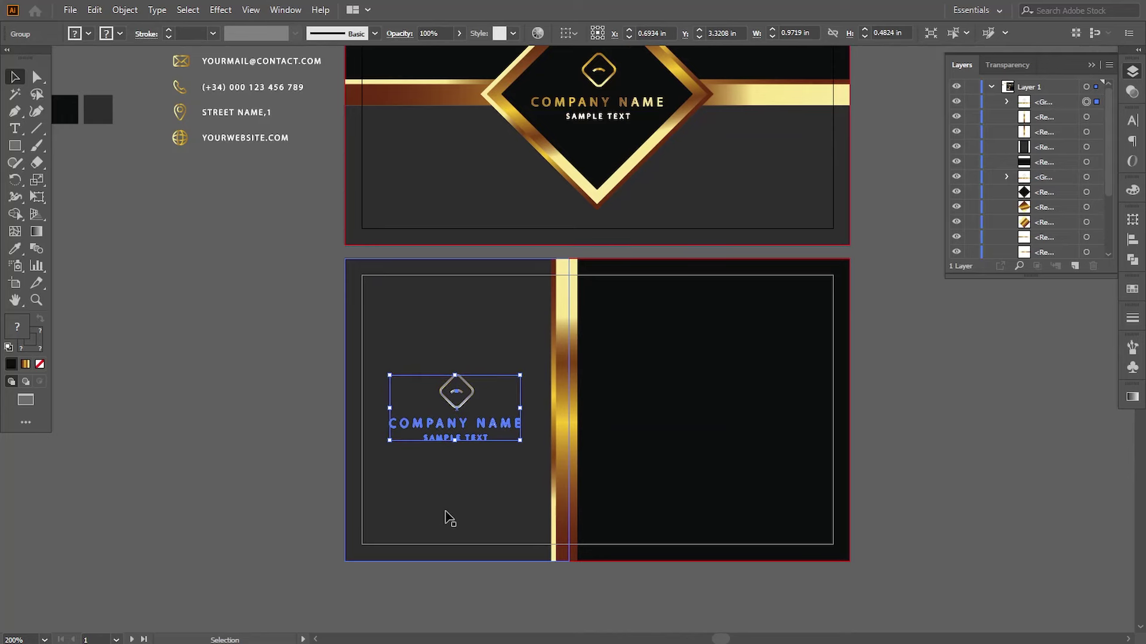
click(276, 478)
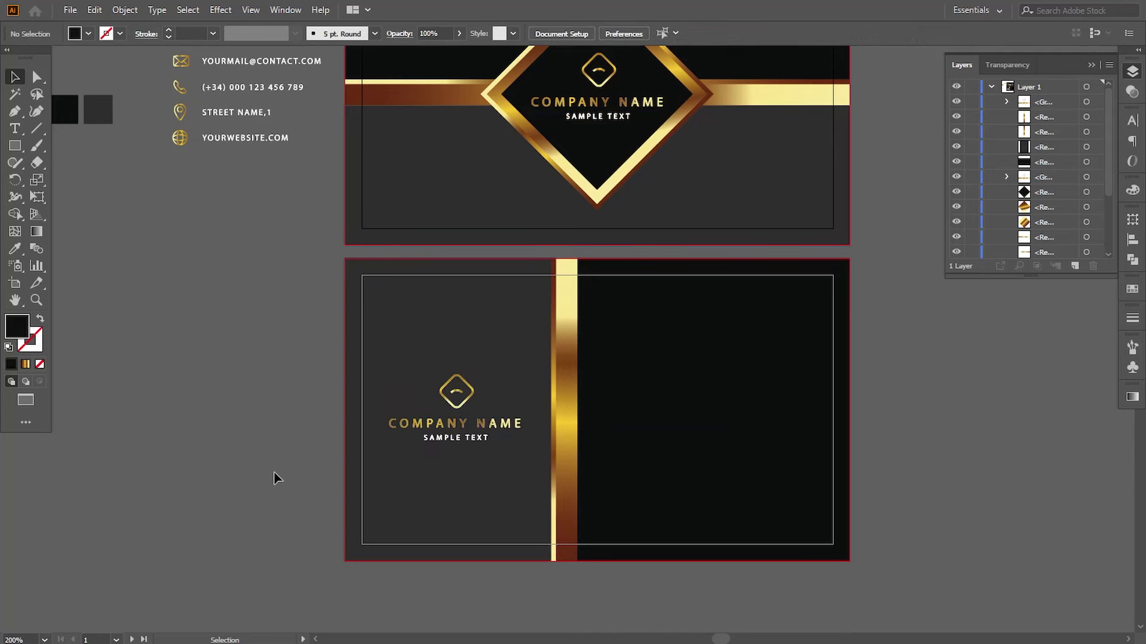
- Move the contact details group onto the back card's black panel and bring it to the front
scroll(568, 471, up, 3)
drag(176, 225, 593, 642)
drag(597, 548, 606, 557)
right_click(611, 549)
mouse_move(691, 481)
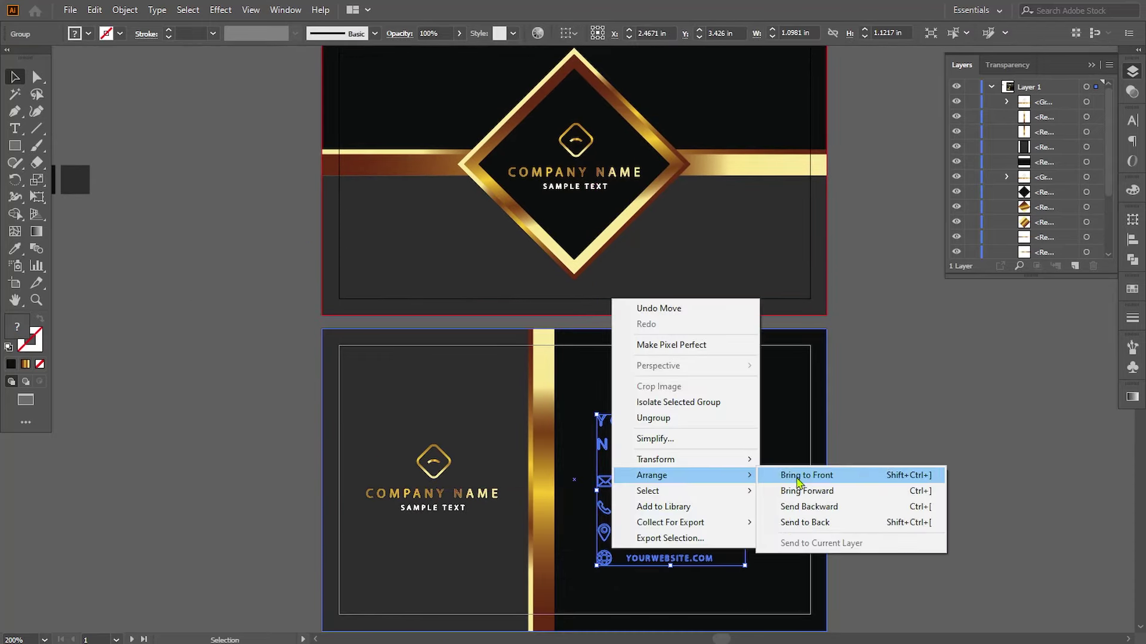
click(815, 472)
scroll(835, 495, down, 2)
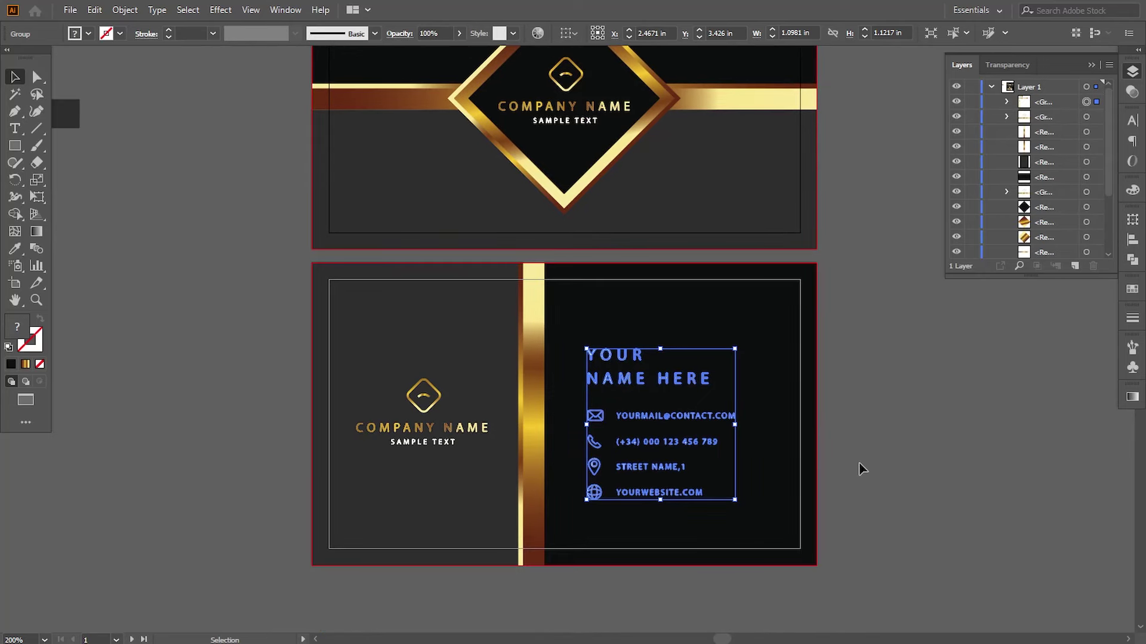
- Nudge the contact details group up and right to about X 2.55 in, Y 3.37 in on the black panel
key(Up)
key(Up)
key(Up)
key(Up)
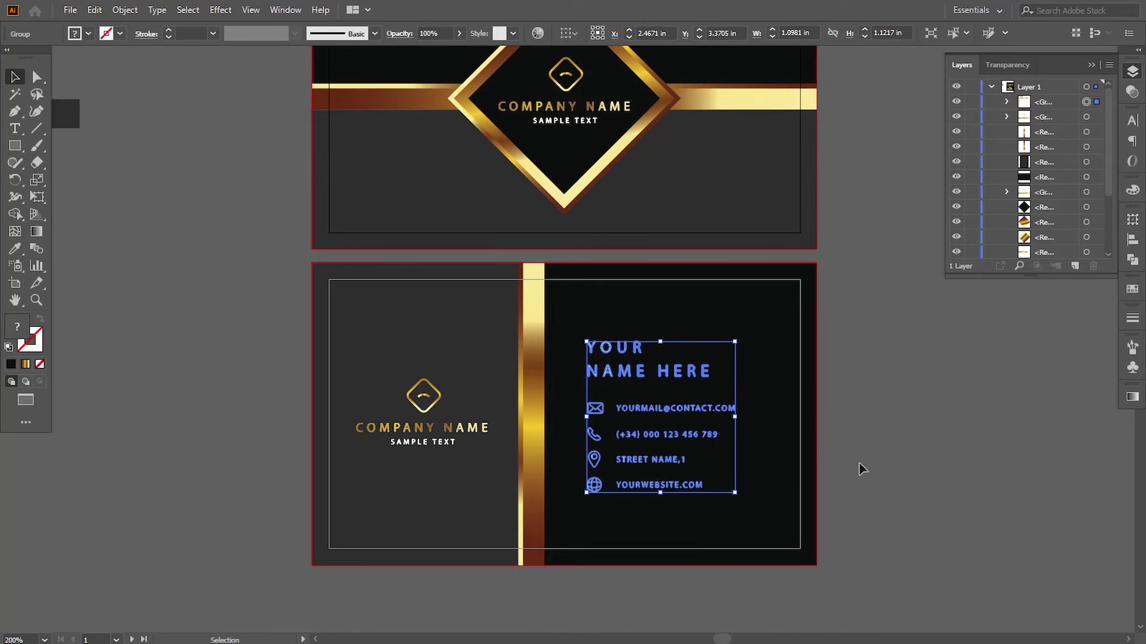
key(Right)
key(Right)
key(Right)
key(Right)
key(Right)
key(Right)
key(Right)
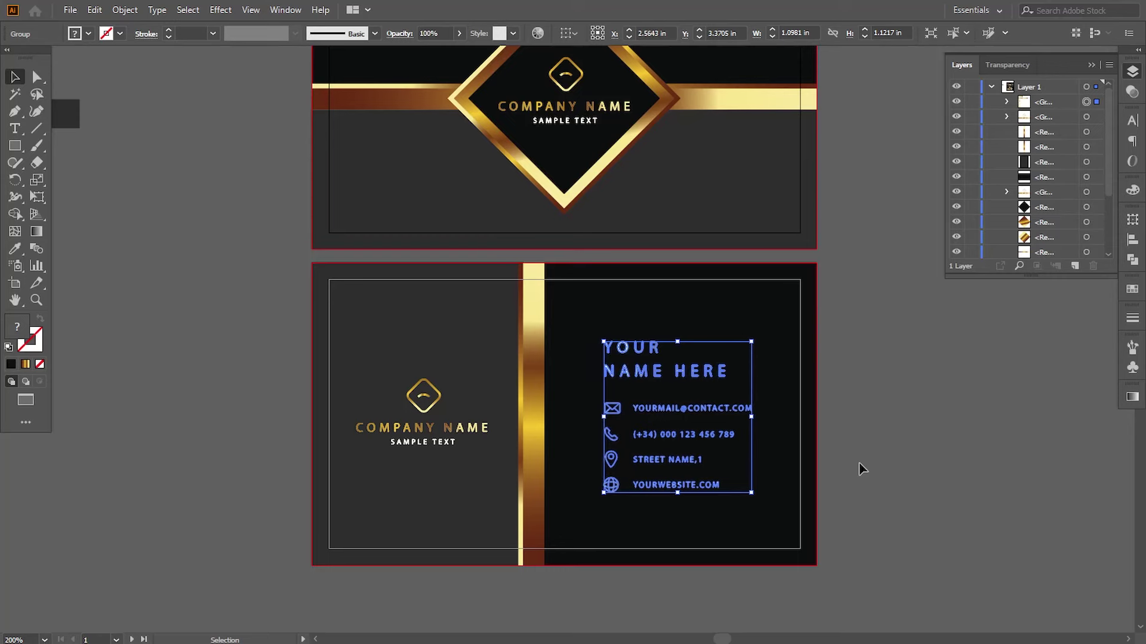
key(Left)
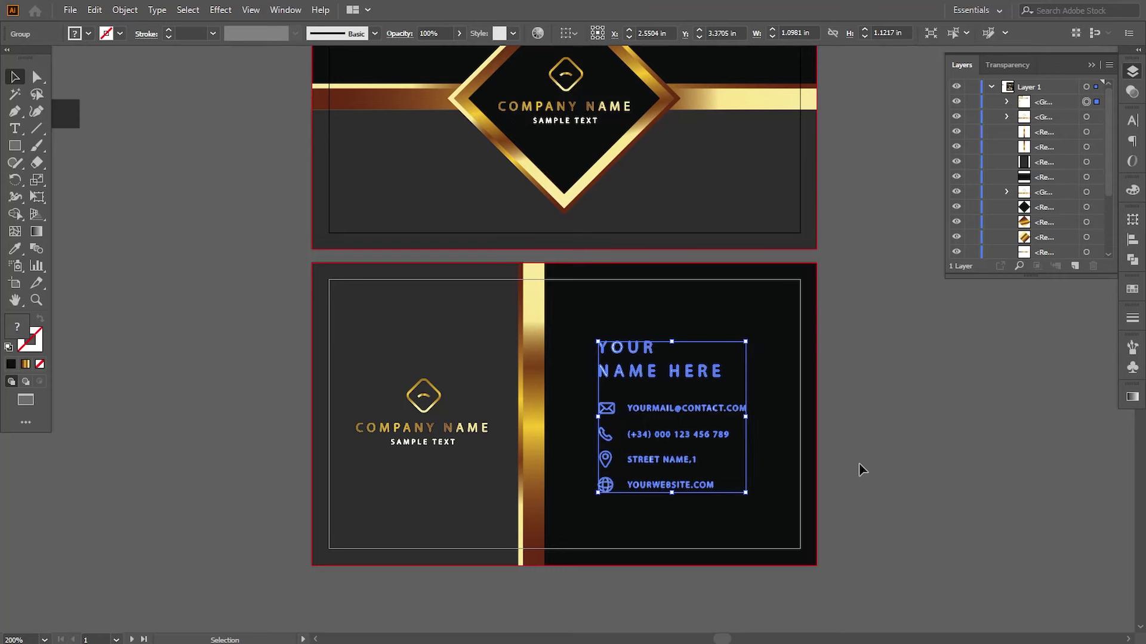
click(824, 469)
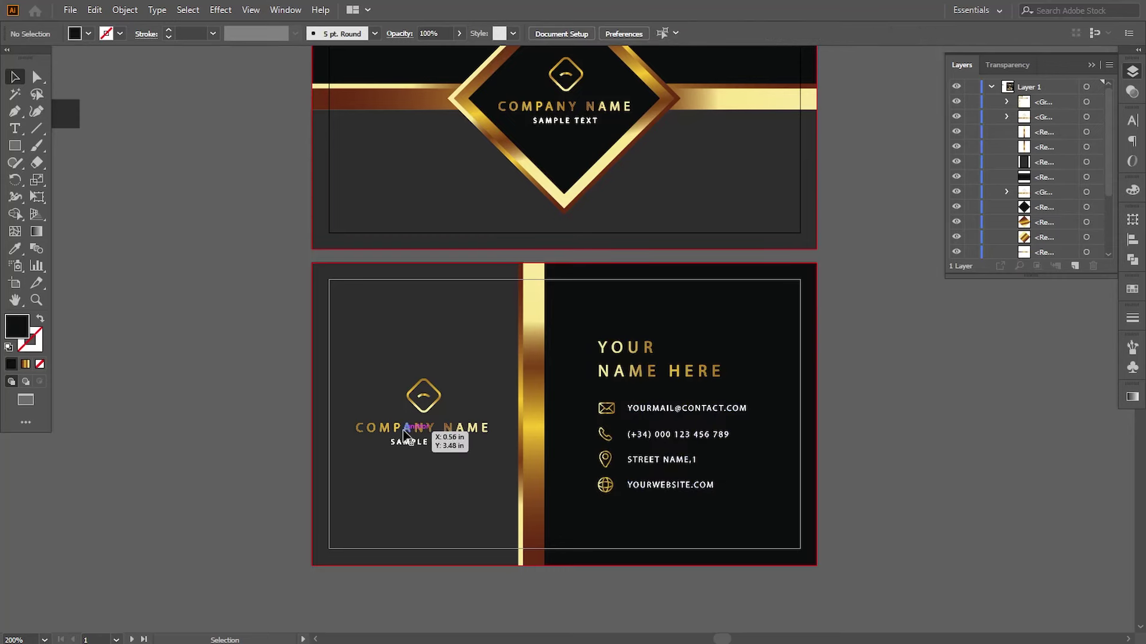
- Nudge the back card's logo group slightly right and vertically to X 0.7072 in, Y 3.3347 in on the grey panel
click(442, 440)
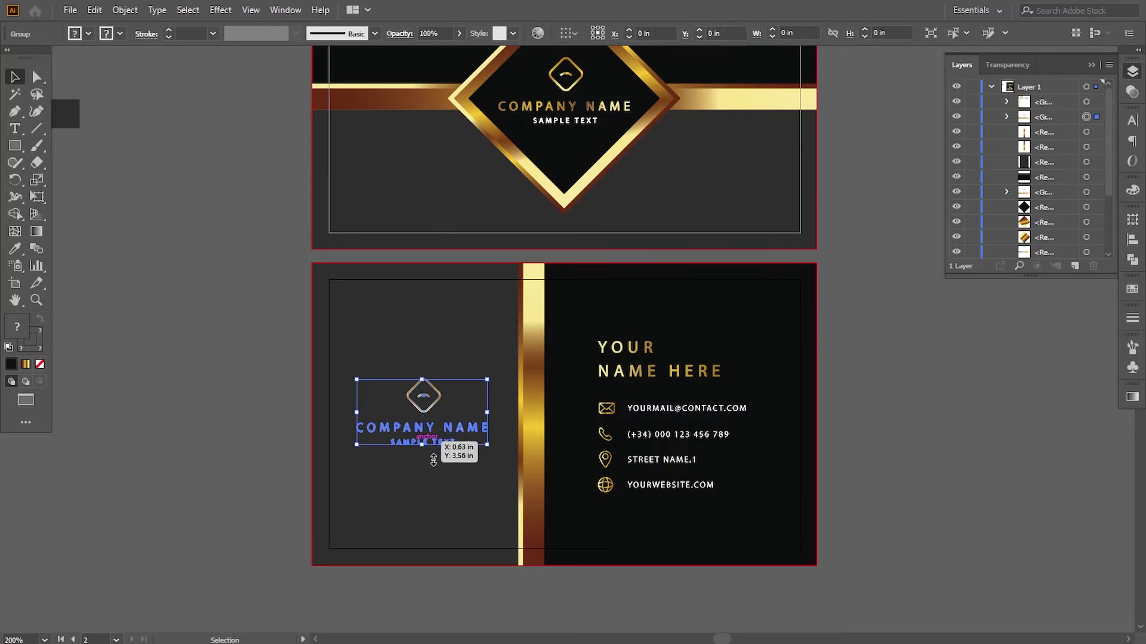
click(895, 450)
click(429, 418)
click(427, 417)
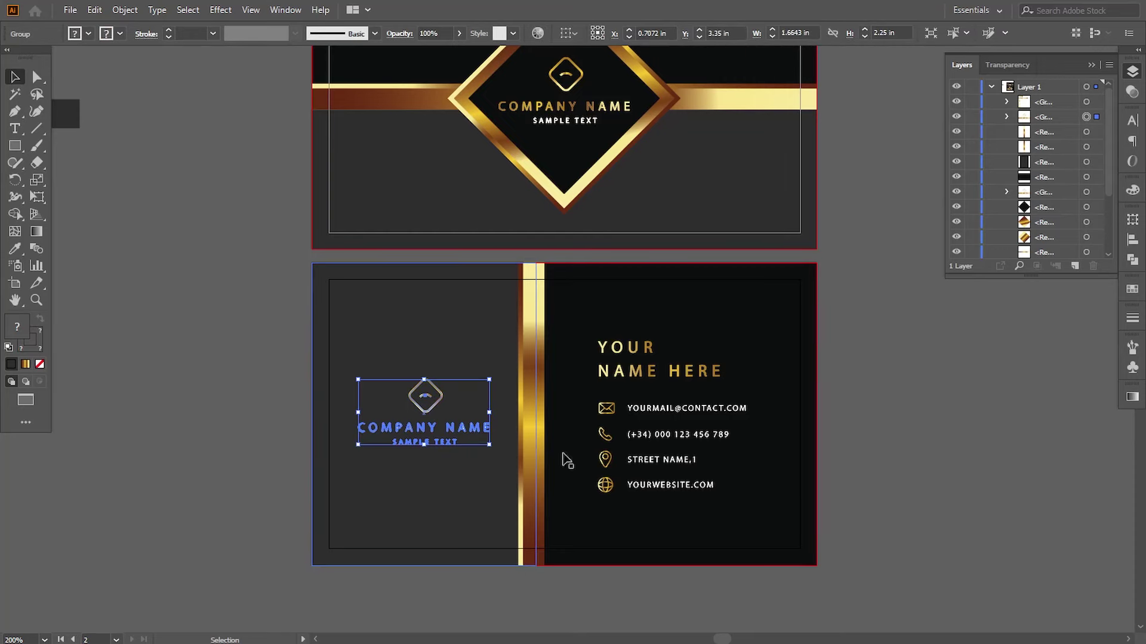
key(Down)
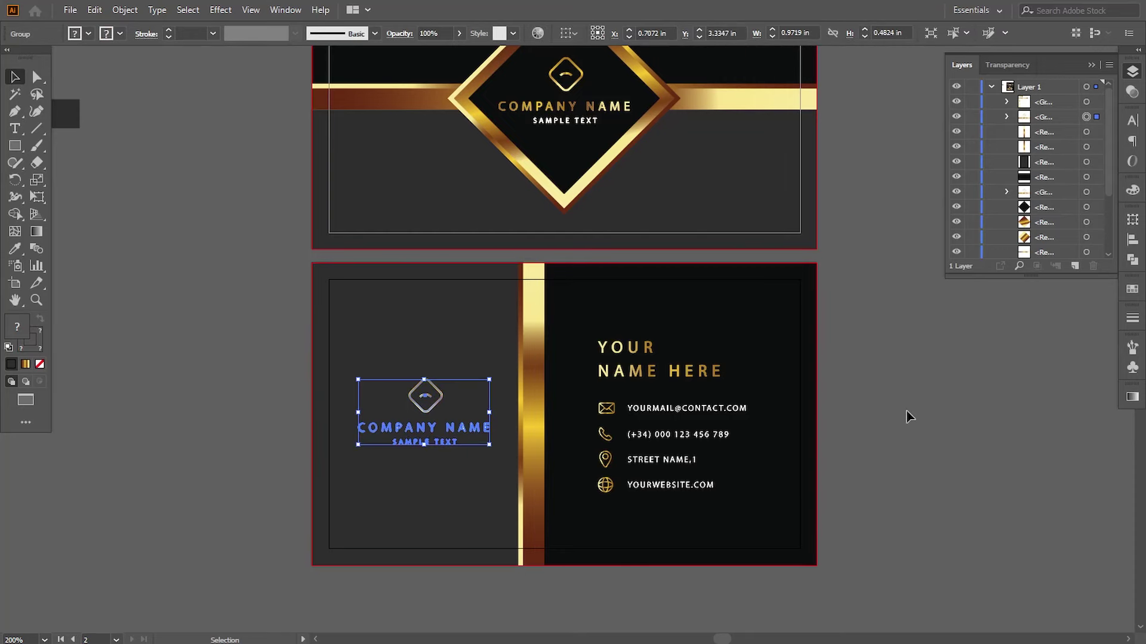
click(913, 418)
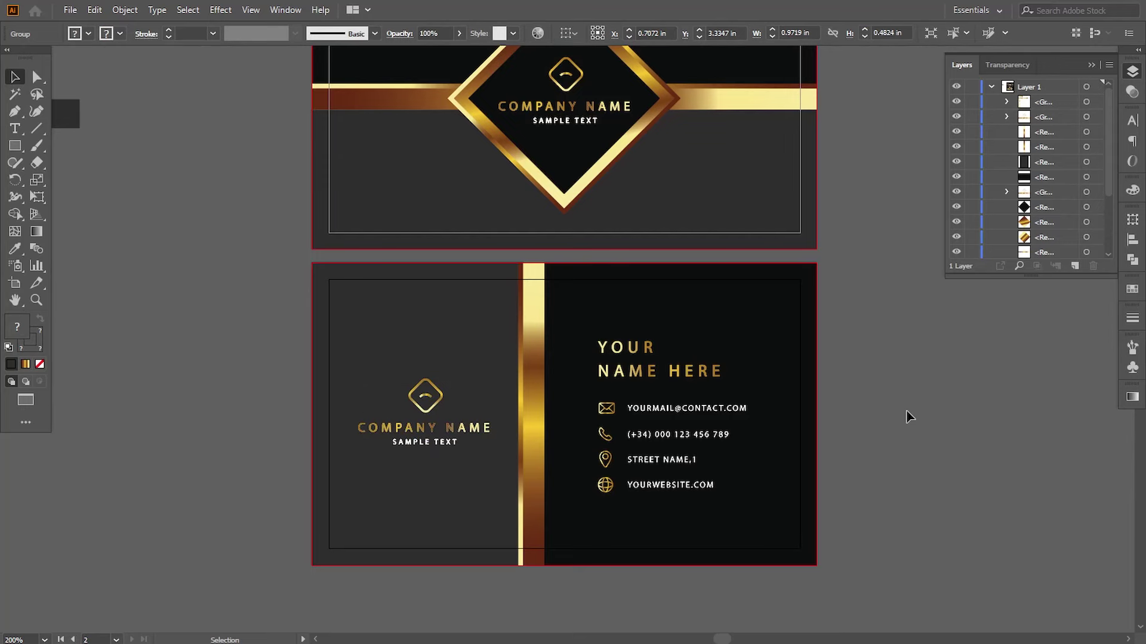
scroll(847, 468, down, 1)
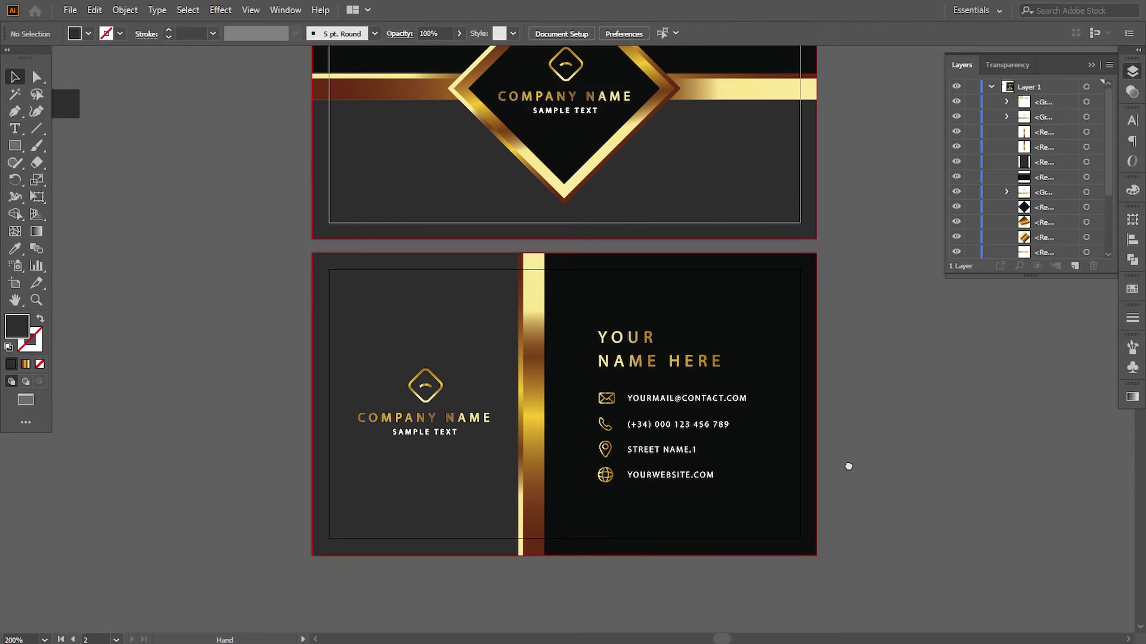
- Shift the rear gold stripe on the back card right so its thin edge shows on the black panel's side
click(521, 366)
key(Right)
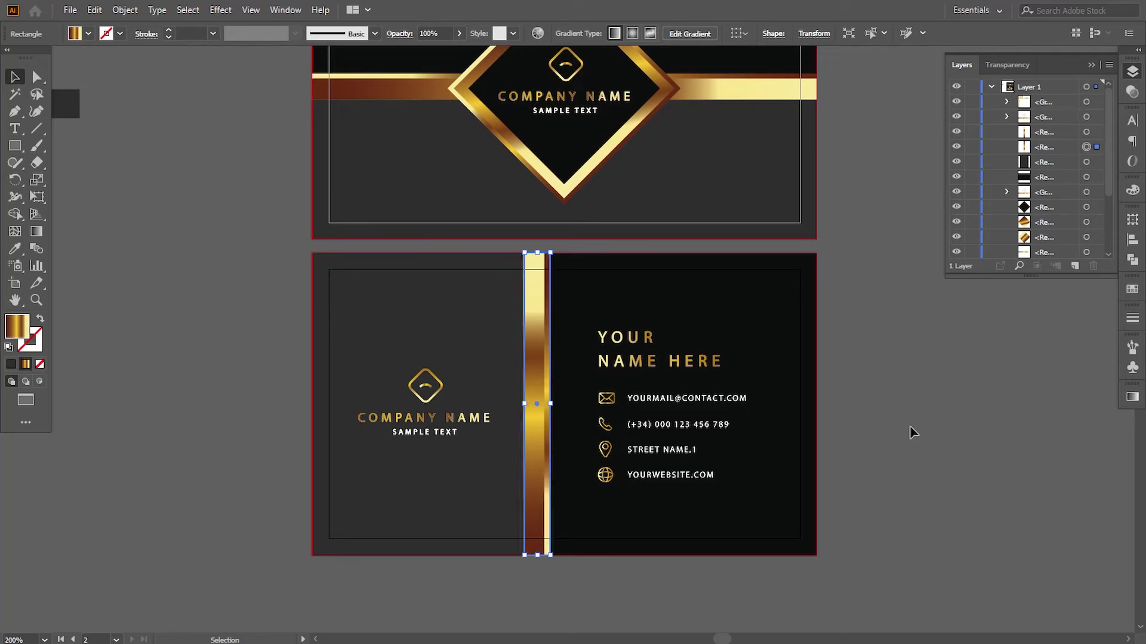
click(913, 432)
key(ctrl+plus)
key(ctrl+plus)
key(ctrl+plus)
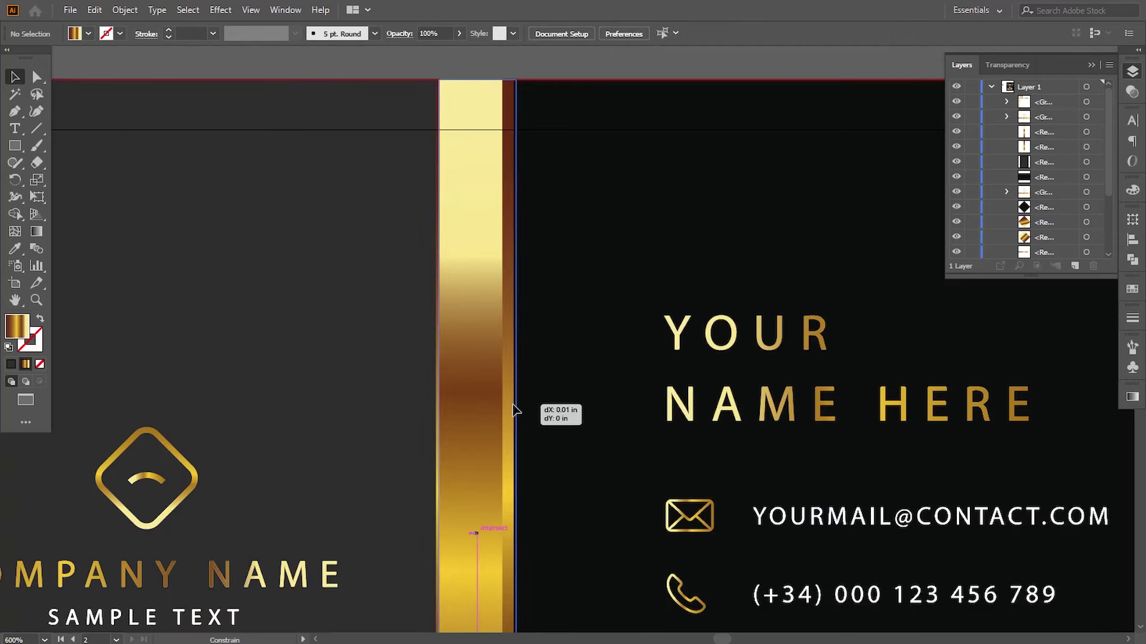
click(515, 413)
- Fine-tune the rear gold stripe's horizontal position so only a narrow edge shows beside the main gold stripe
click(36, 232)
key(ctrl+minus)
key(ctrl+minus)
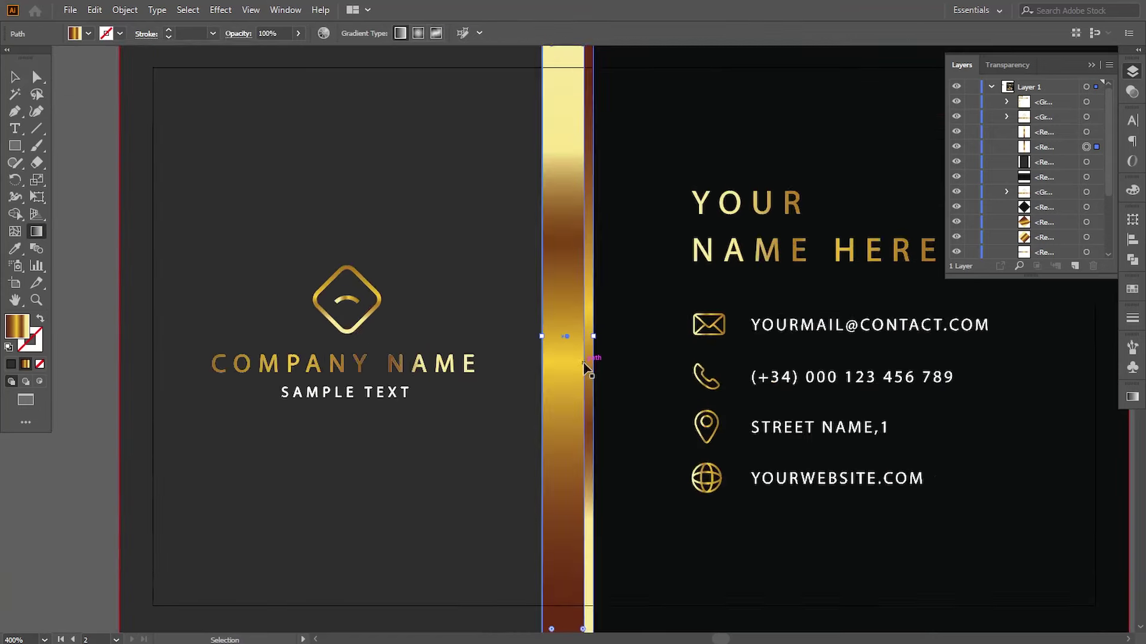
mouse_move(580, 103)
mouse_down()
mouse_move(593, 570)
mouse_move(583, 174)
mouse_move(589, 194)
mouse_up()
scroll(165, 192, up, 5)
key(v)
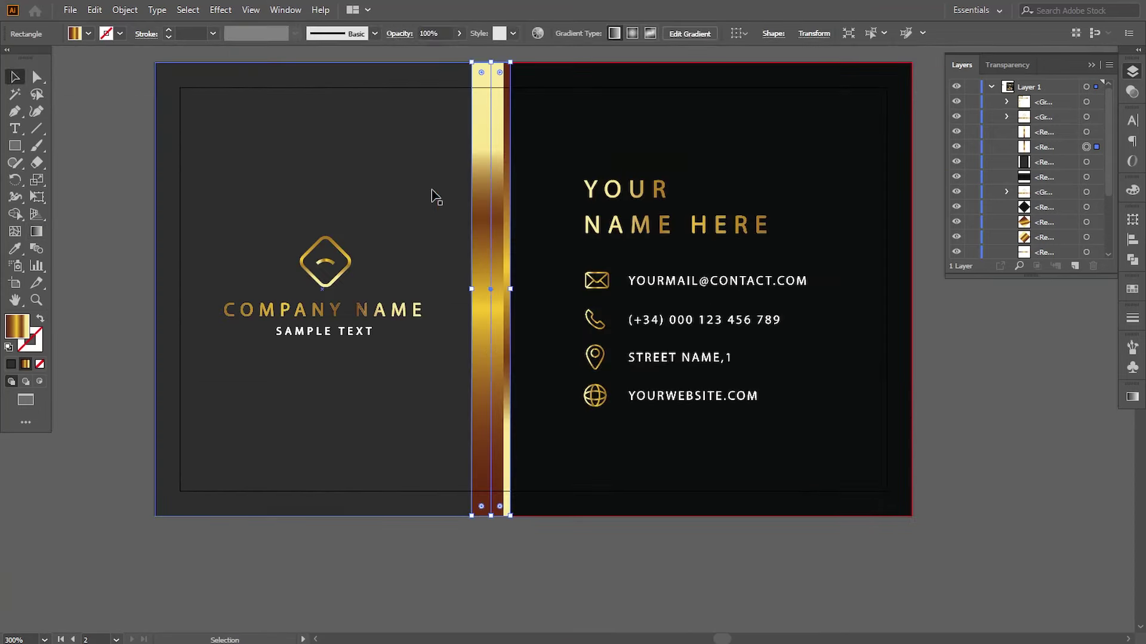
key(ctrl+plus)
drag(541, 338, 543, 339)
- Deselect everything, collapse the layer list and examine both card sides together at 150% zoom
key(ctrl+minus)
key(ctrl+minus)
key(ctrl+minus)
click(689, 528)
scroll(775, 402, up, 5)
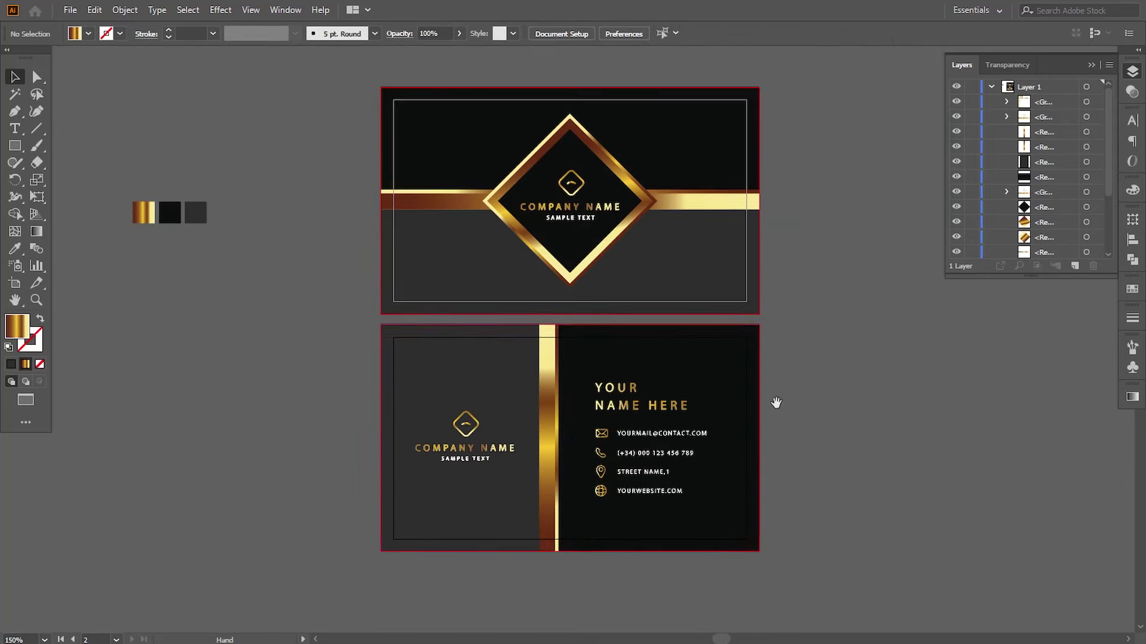
click(1091, 65)
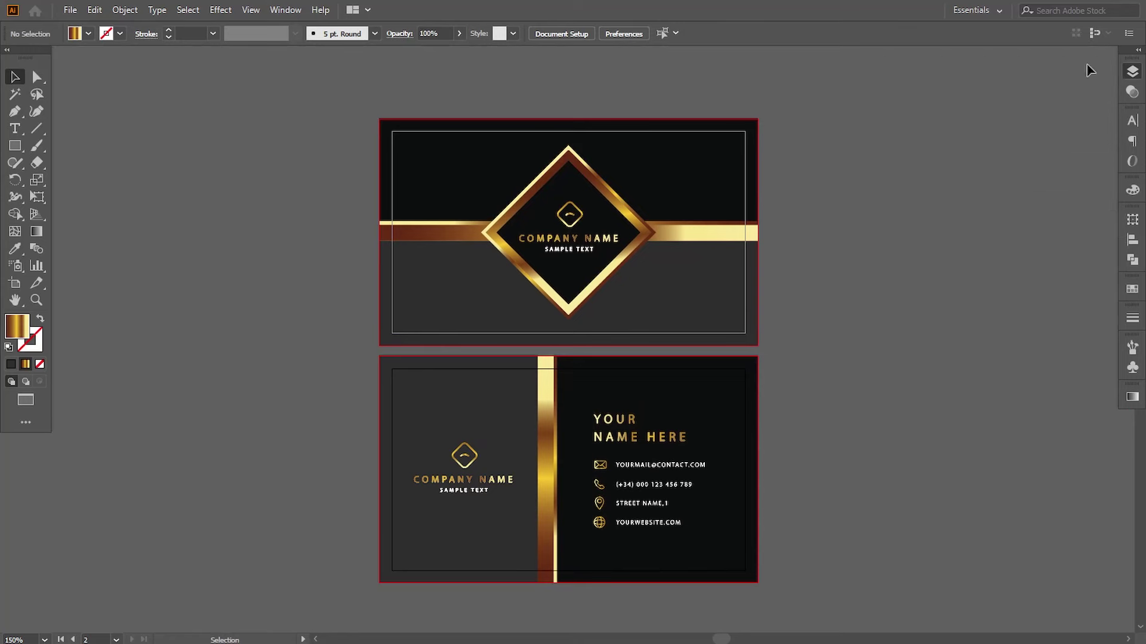
drag(870, 389, 866, 372)
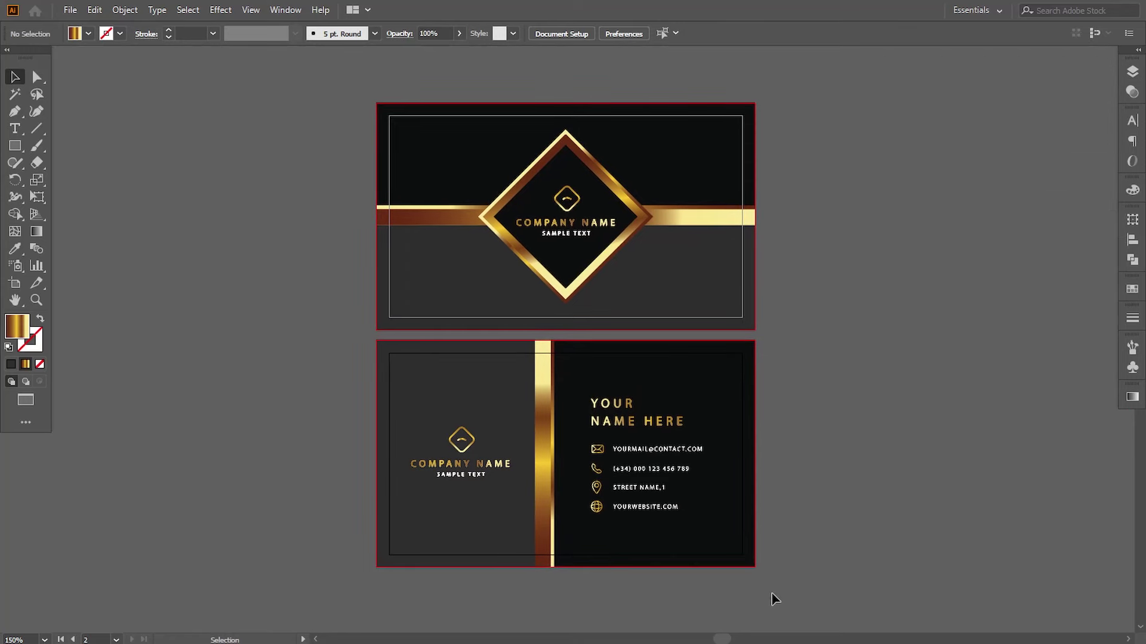